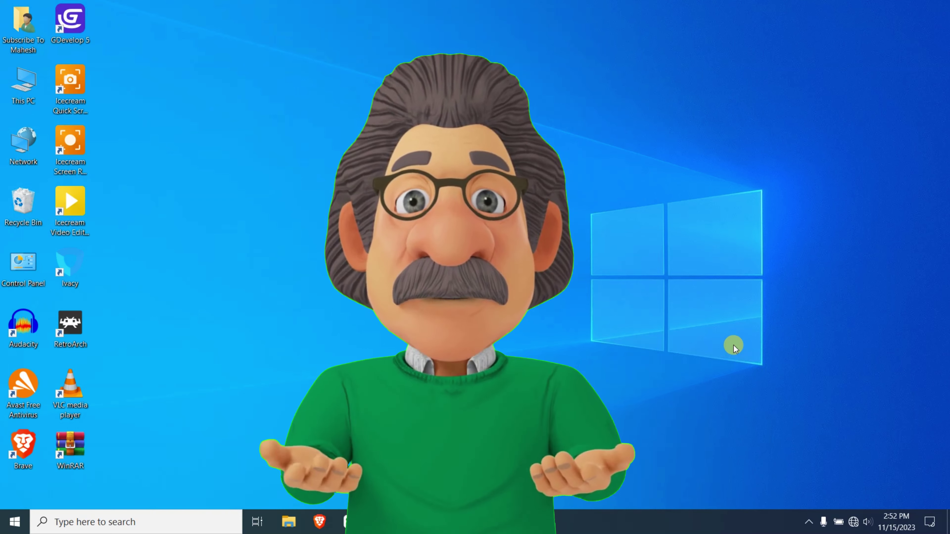
# - Launch Disk Cleanup by running the cleanmgr command
pyautogui.press('super+r')
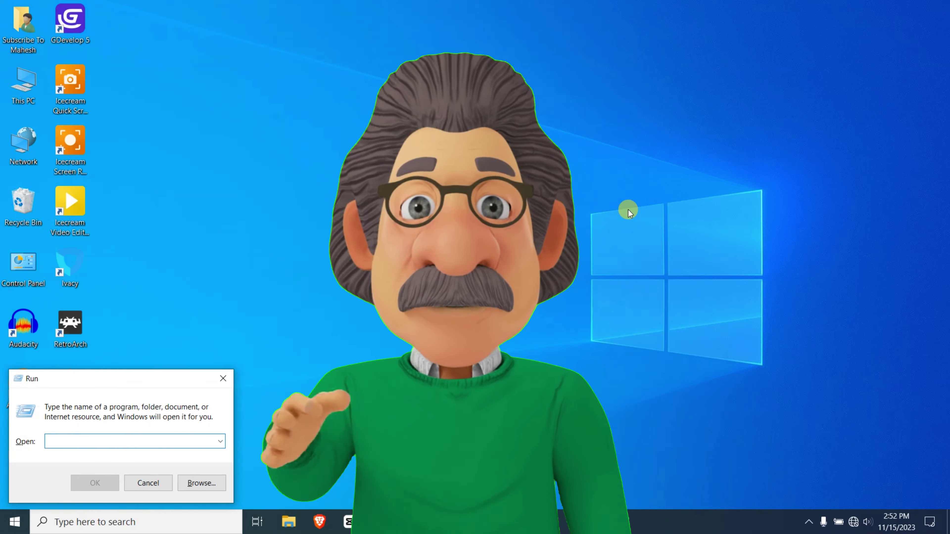
pyautogui.moveTo(113, 383); pyautogui.dragTo(376, 249)
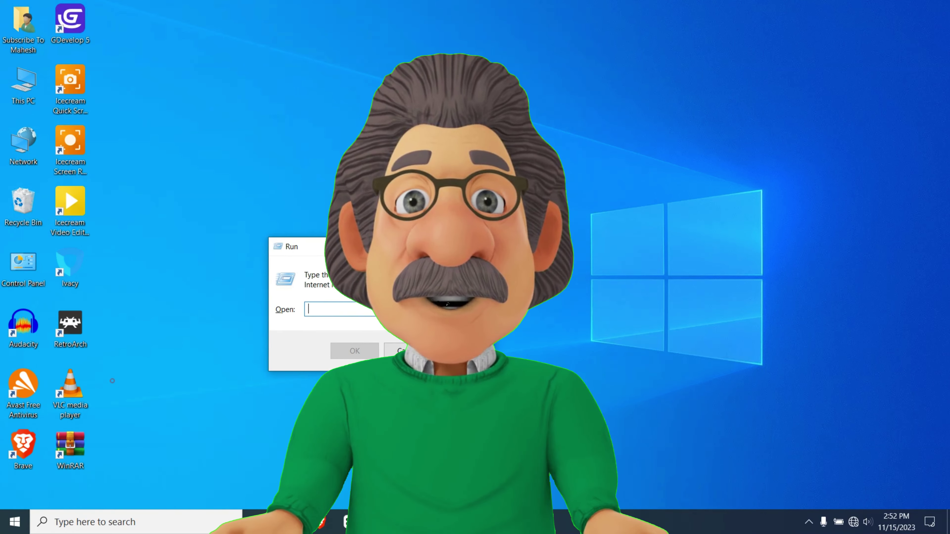
pyautogui.write('cleanmgr')
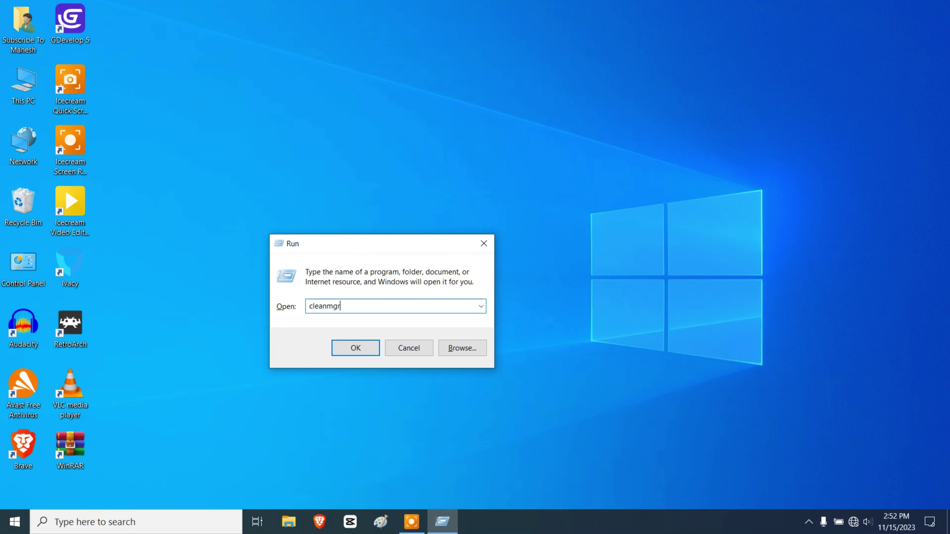
pyautogui.press('Return')
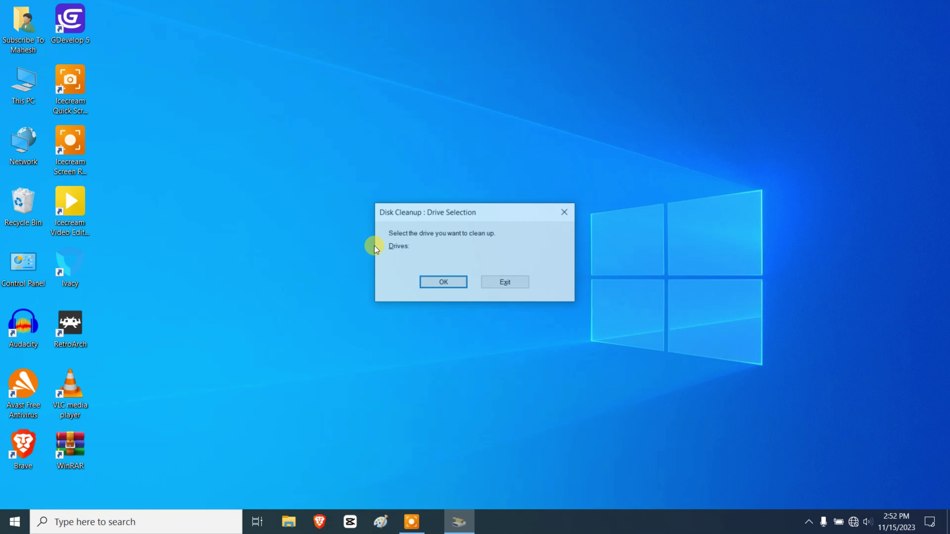
# - Choose drive (C:) as the drive to clean up and start its scan
pyautogui.moveTo(430, 213); pyautogui.dragTo(428, 176)
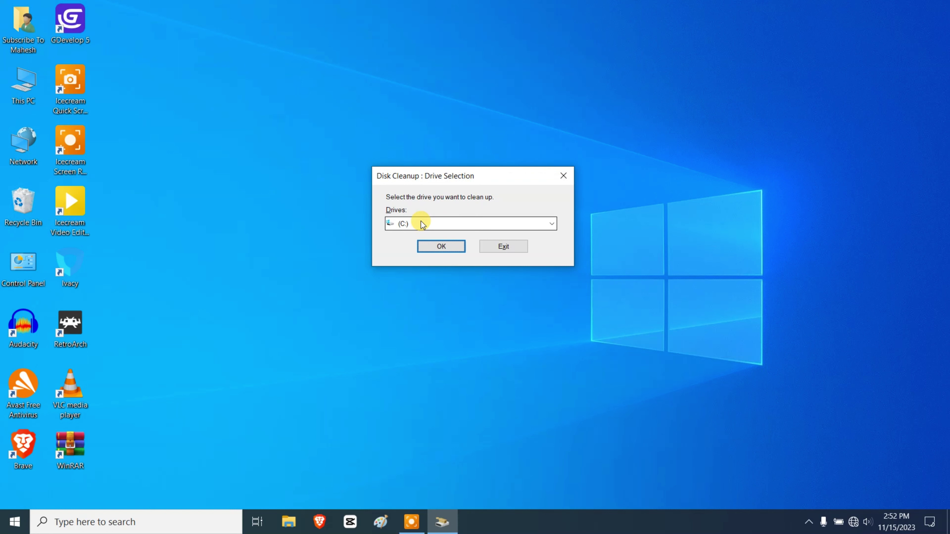
pyautogui.click(404, 225)
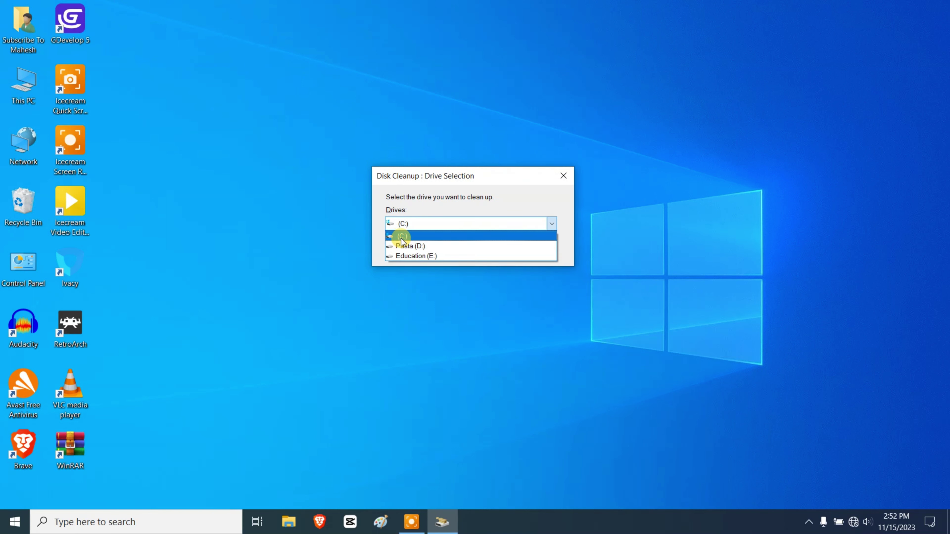
pyautogui.click(403, 238)
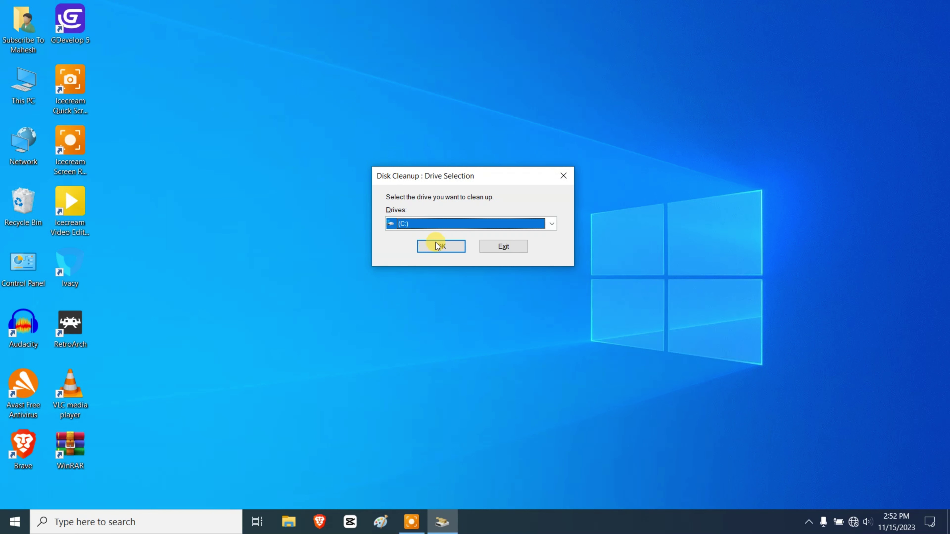
pyautogui.click(445, 246)
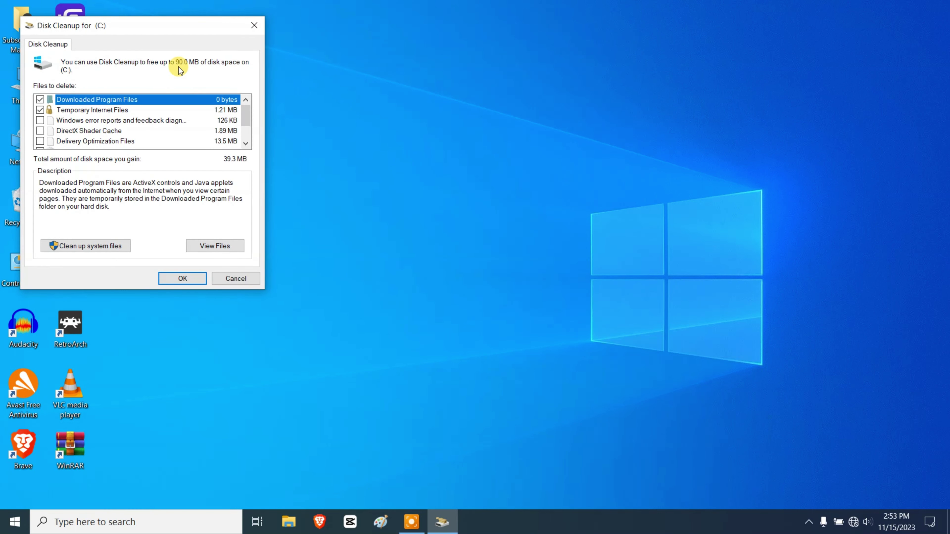
# - Mark the Windows error reports, DirectX Shader Cache, Delivery Optimization Files, Recycle Bin and Temporary files for deletion as well
pyautogui.moveTo(170, 22); pyautogui.dragTo(329, 22)
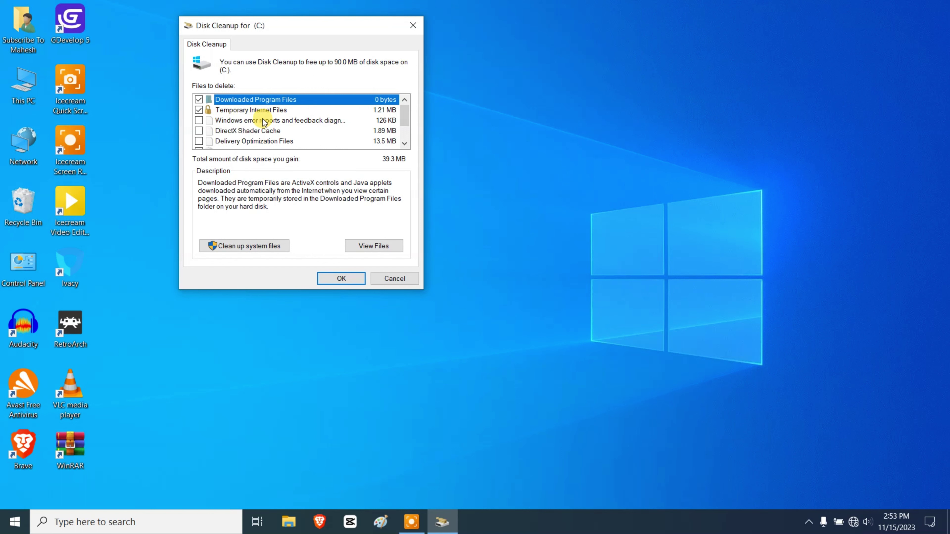
pyautogui.click(199, 121)
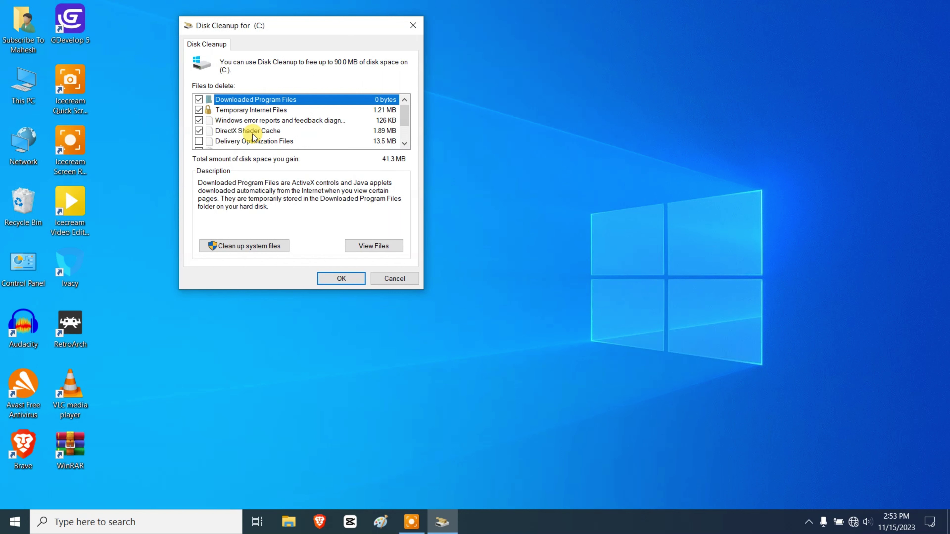
pyautogui.click(198, 141)
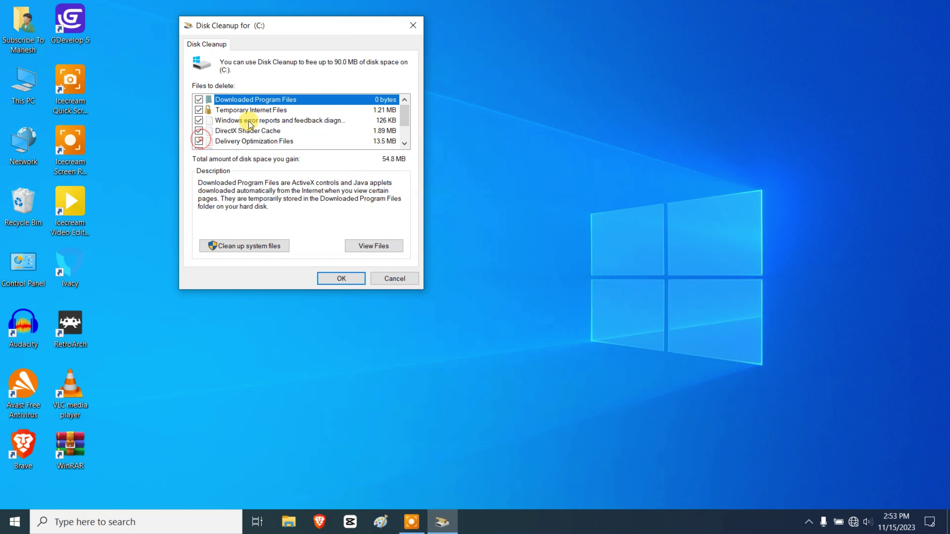
pyautogui.scroll(-1, 245, 129)
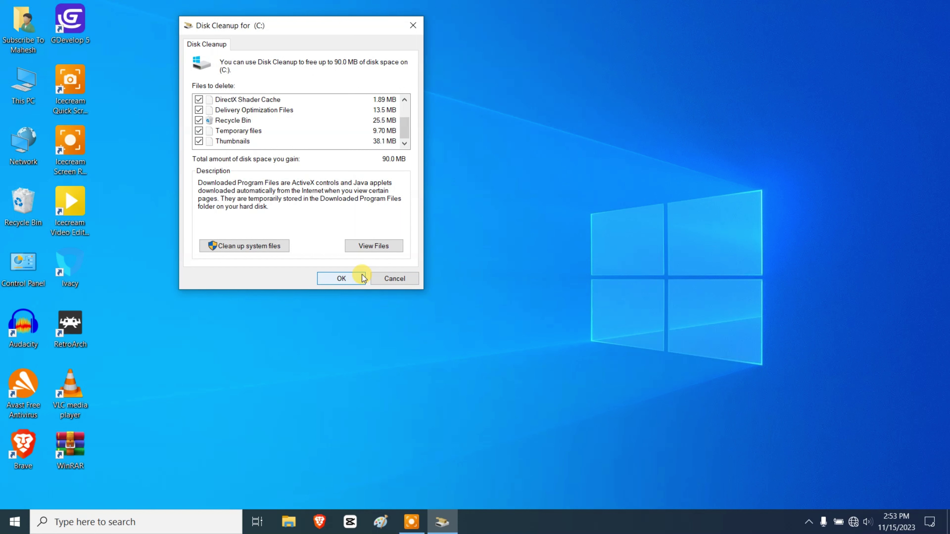
pyautogui.scroll(1, 254, 131)
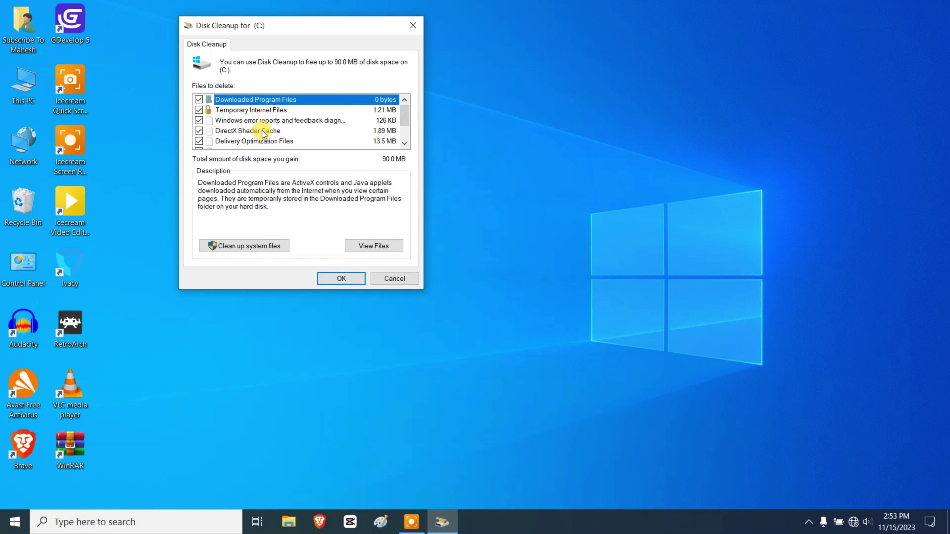
pyautogui.scroll(-1, 254, 131)
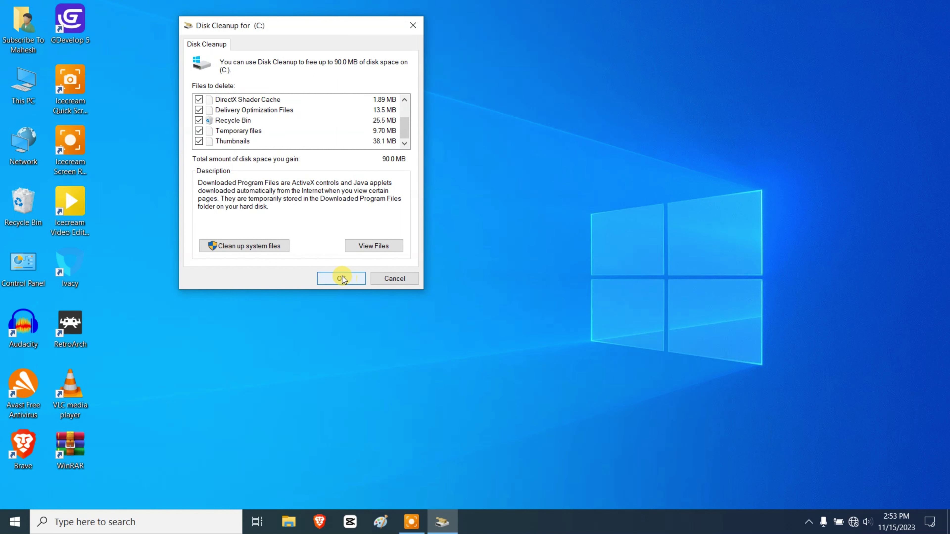
# - Switch to cleaning up system files and scan drive (C:) again
pyautogui.click(242, 246)
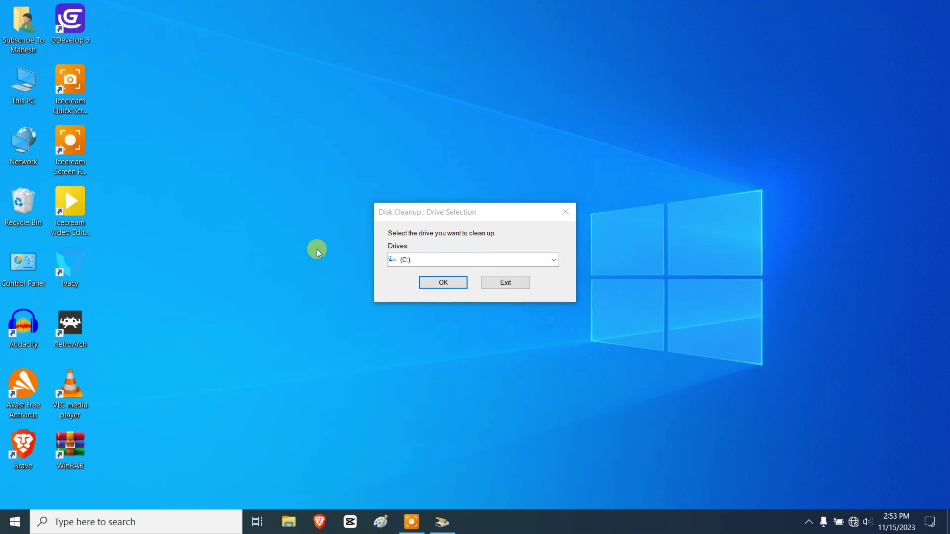
pyautogui.click(436, 211)
pyautogui.click(420, 265)
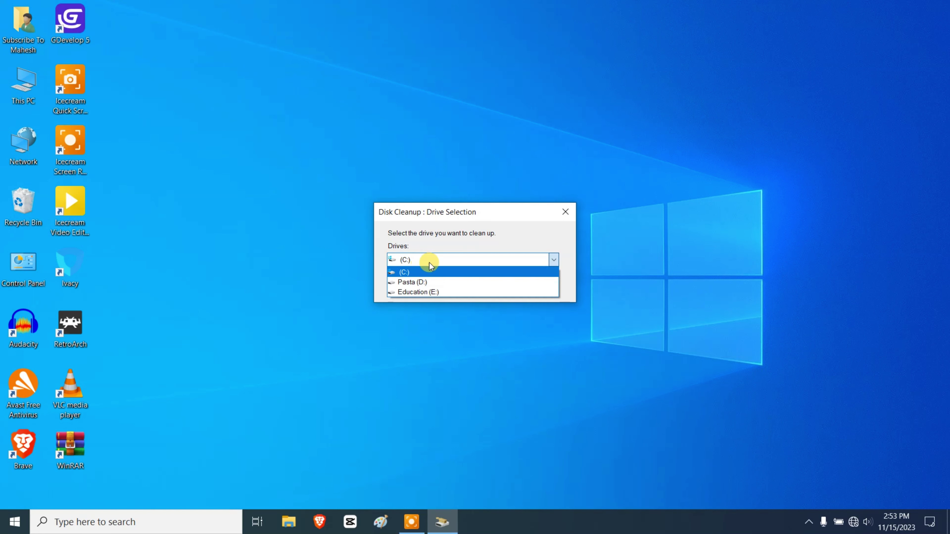
pyautogui.click(426, 273)
pyautogui.click(443, 282)
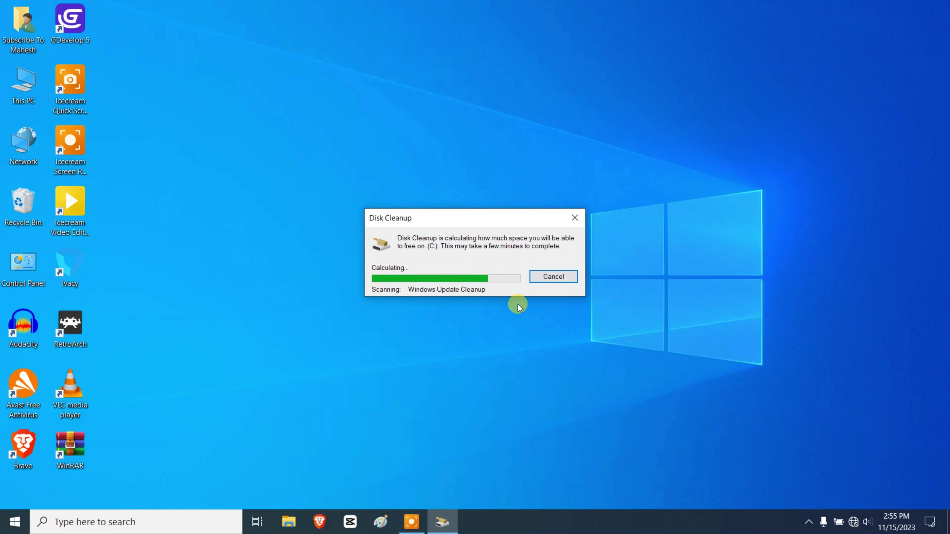
pyautogui.click(411, 522)
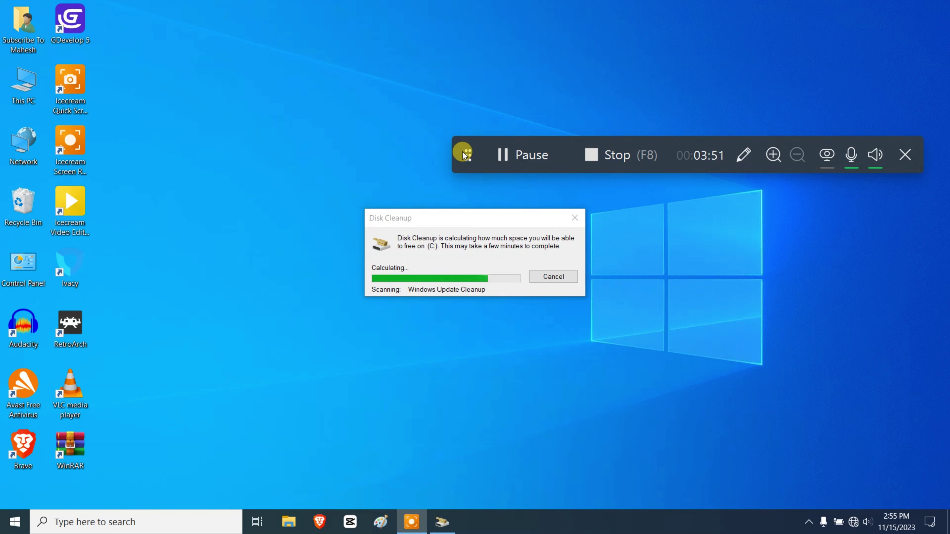
pyautogui.moveTo(471, 157); pyautogui.dragTo(466, 92)
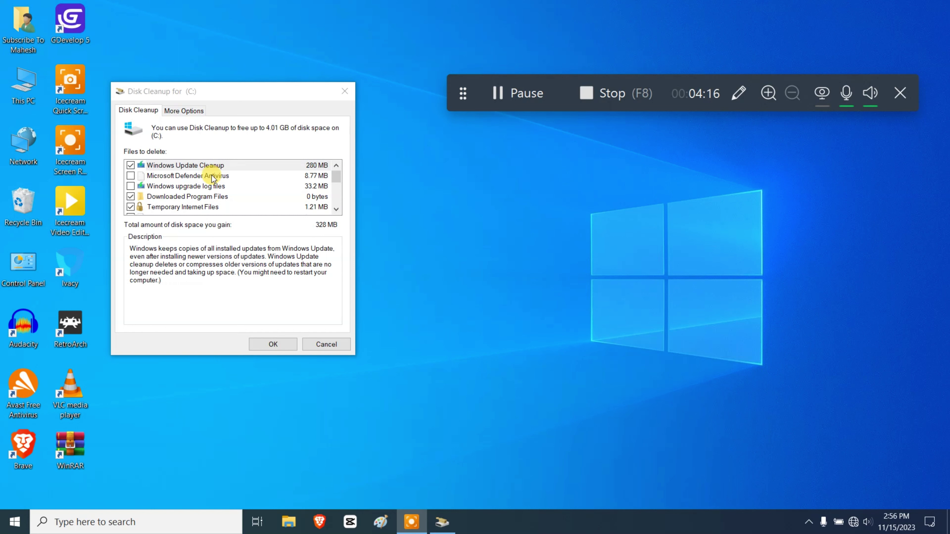
# - Mark Microsoft Defender Antivirus, Windows upgrade log files, Windows error reports, DirectX Shader Cache and Delivery Optimization Files for deletion
pyautogui.click(131, 176)
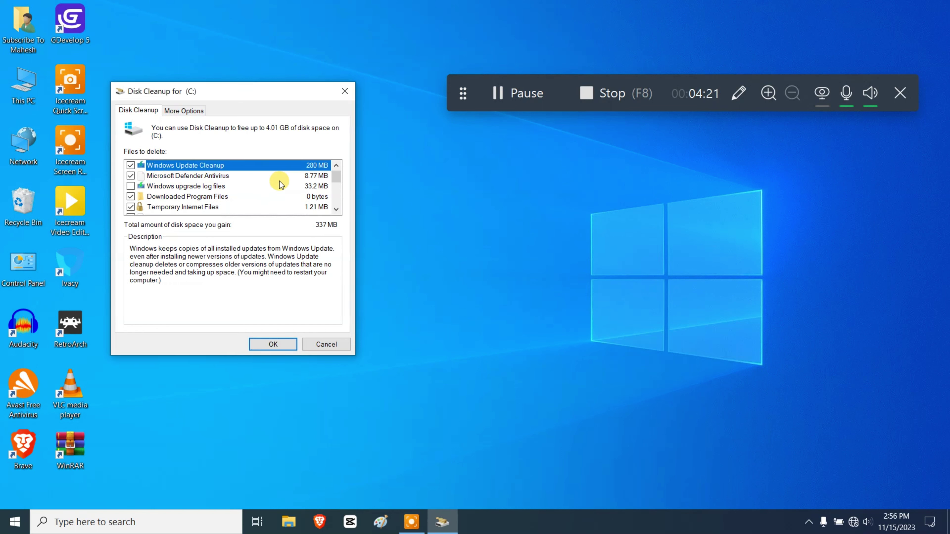
pyautogui.click(130, 186)
pyautogui.scroll(-1, 187, 176)
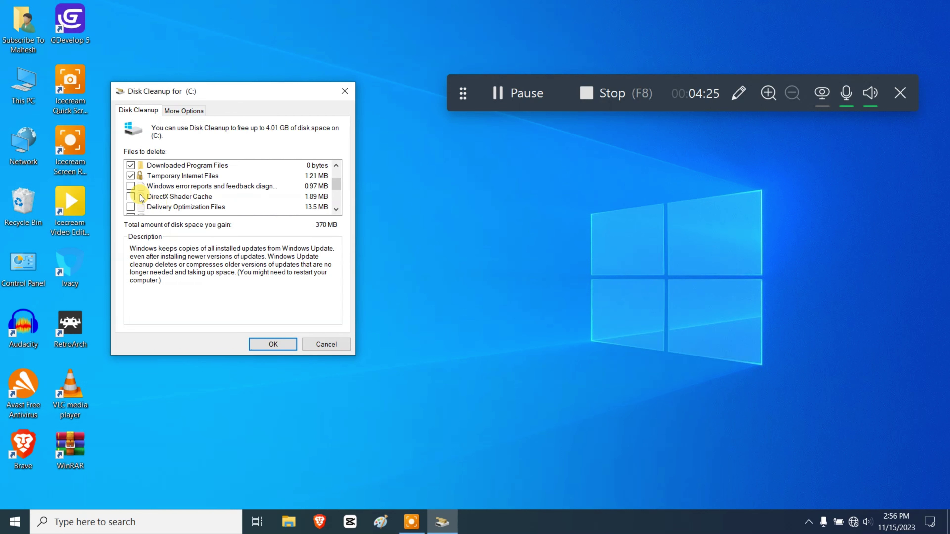
pyautogui.click(132, 197)
pyautogui.scroll(-2, 131, 212)
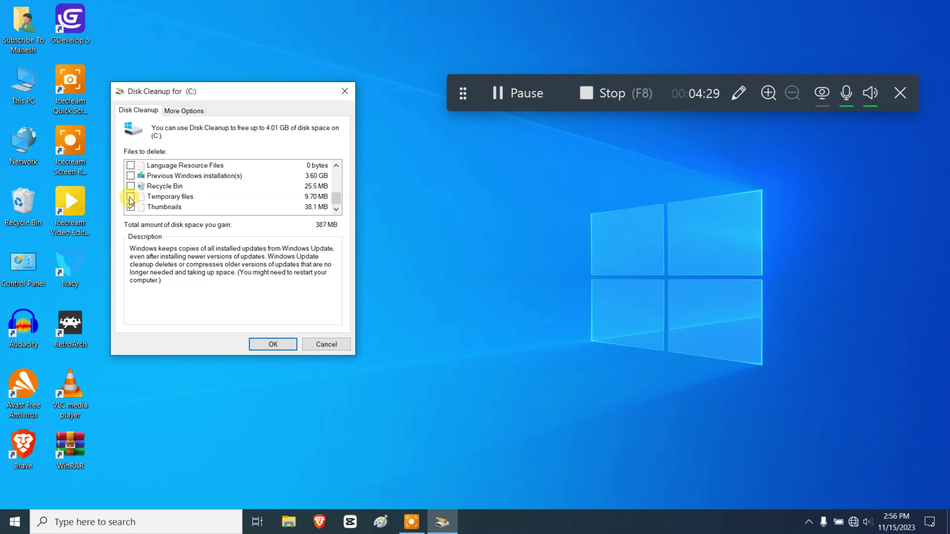
# - Add Temporary files, Recycle Bin and Previous Windows installation(s) to the files to delete
pyautogui.click(131, 187)
pyautogui.click(133, 177)
pyautogui.scroll(1, 141, 173)
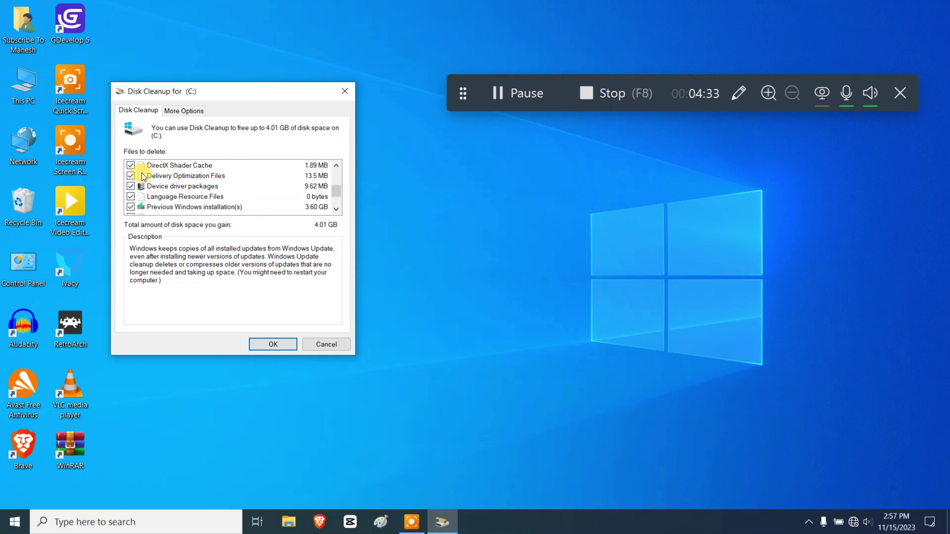
# - Exclude Language Resource Files and Device driver packages from the cleanup and check the remaining selections
pyautogui.click(131, 196)
pyautogui.click(131, 186)
pyautogui.scroll(1, 181, 183)
pyautogui.scroll(1, 185, 189)
pyautogui.scroll(-3, 157, 187)
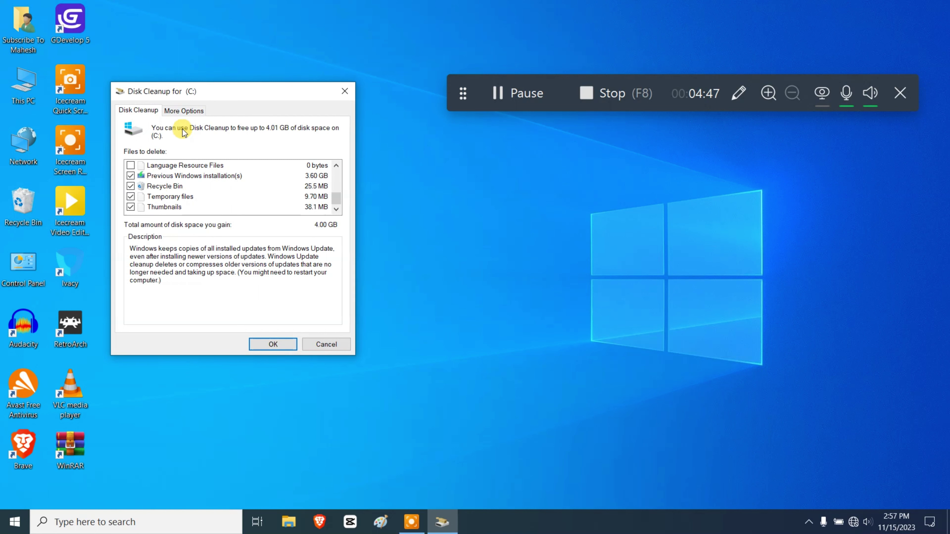
# - Review the additional options for programs and restore points, and run the cleanup of the selected files on drive (C:)
pyautogui.click(186, 112)
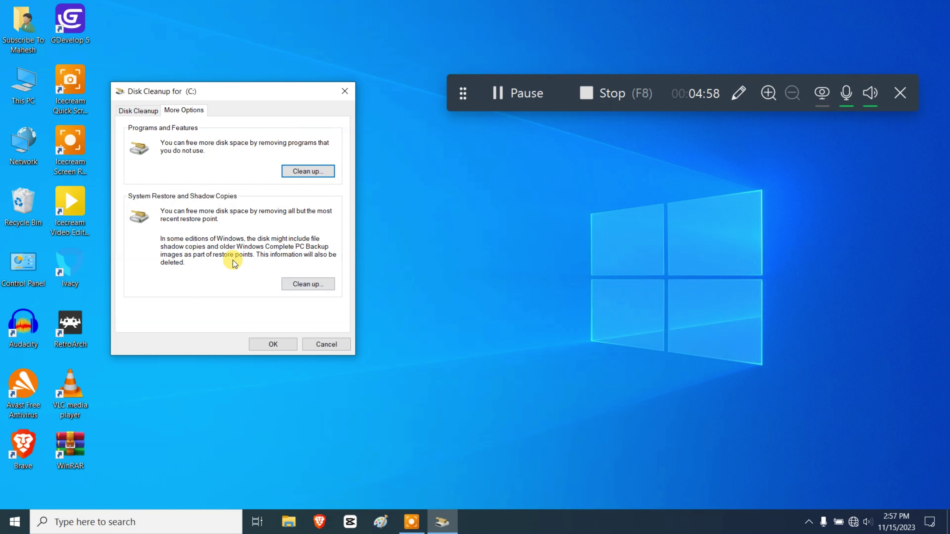
pyautogui.click(143, 109)
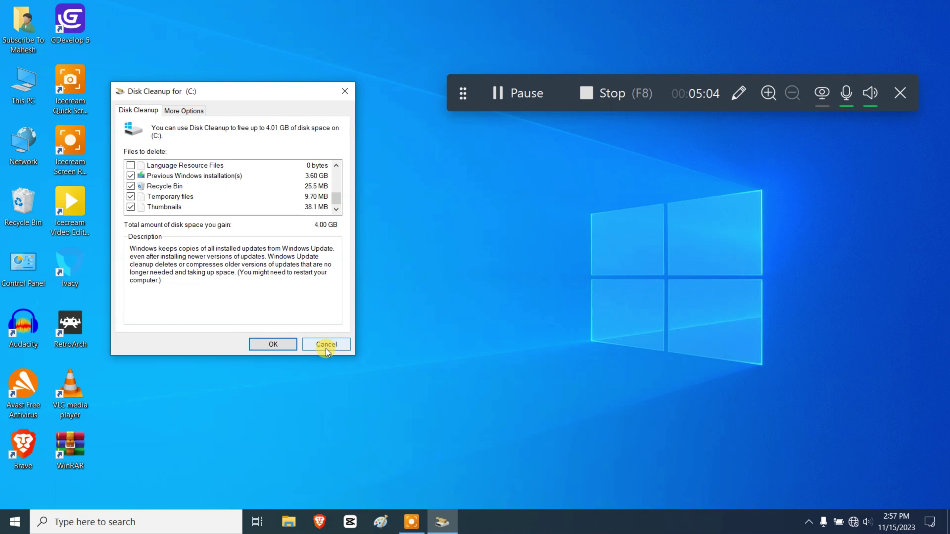
pyautogui.click(272, 344)
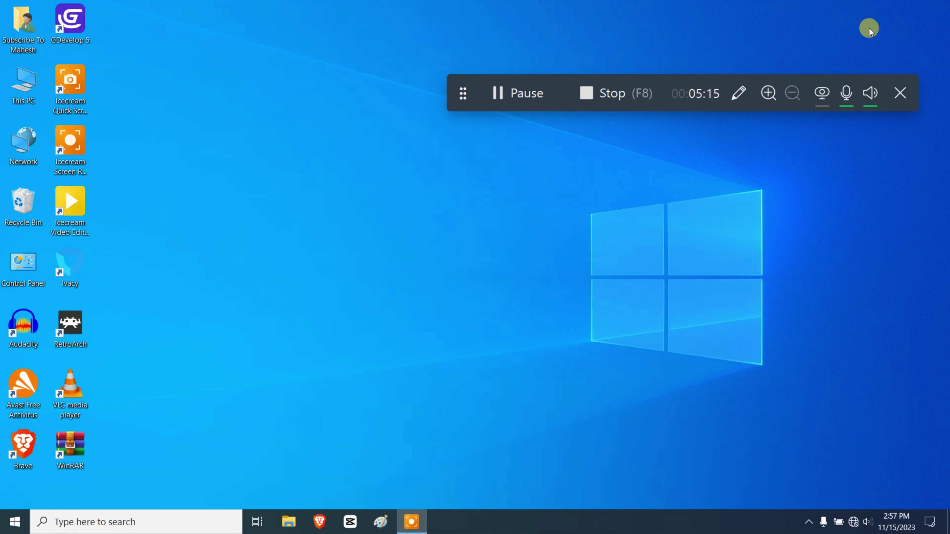
pyautogui.click(897, 94)
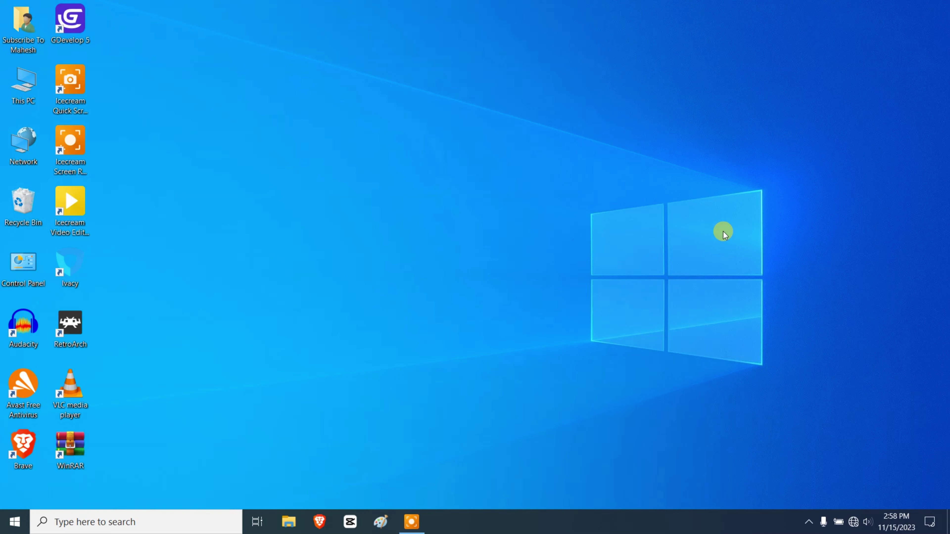
# - Open Command Prompt as administrator by running cmd with elevated rights, and maximize its window
pyautogui.press('super+r')
pyautogui.write('cmd')
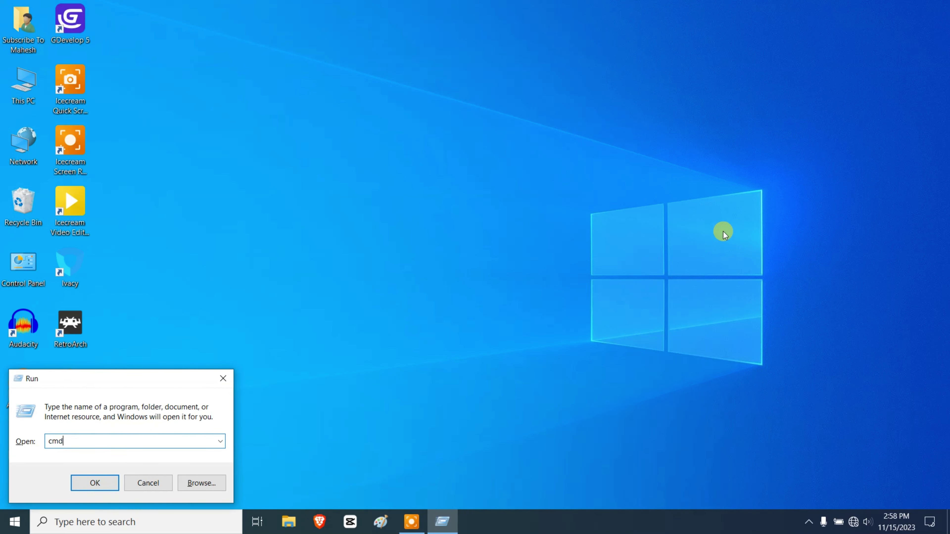
pyautogui.hotkey('ctrl', 'shift', 'Return')
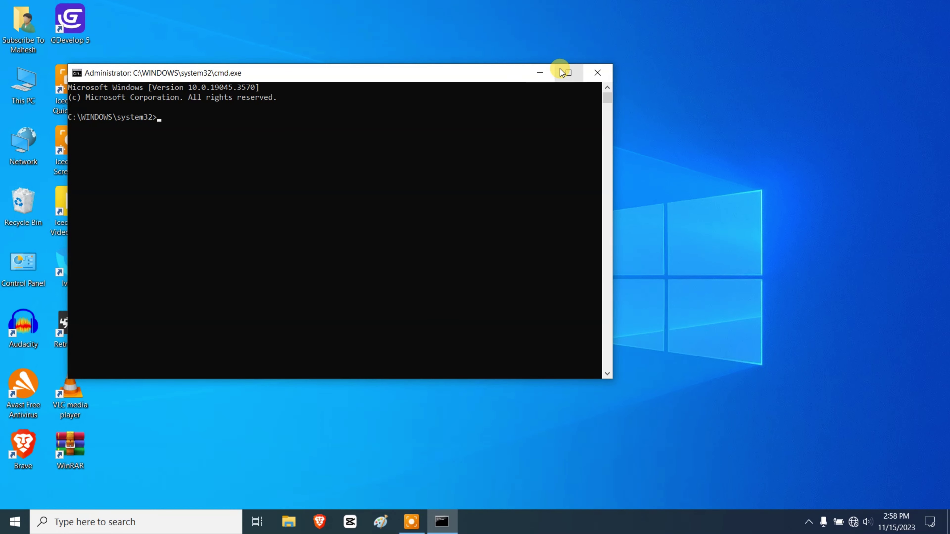
pyautogui.click(565, 72)
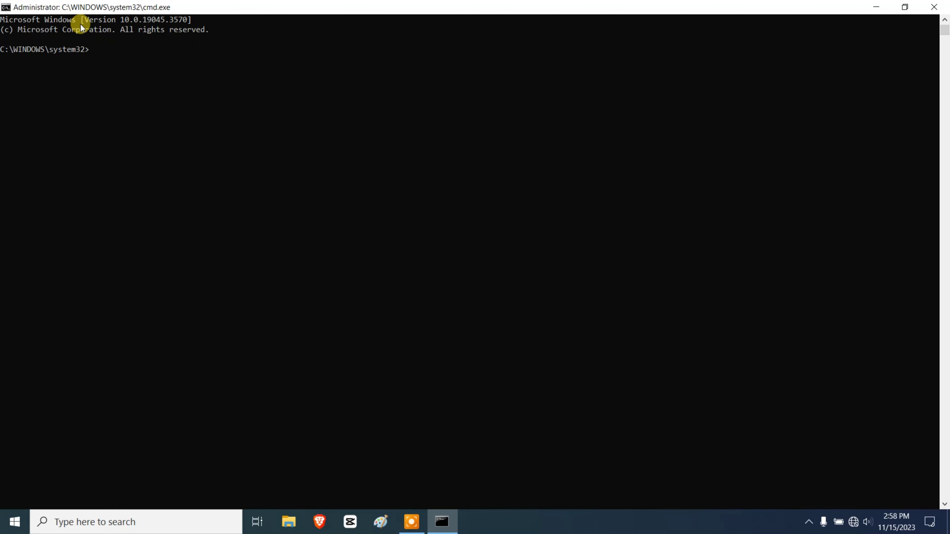
# - Flush the DNS resolver cache with the command ipconfig /flushdns
pyautogui.write('ipcof')
pyautogui.press('BackSpace')
pyautogui.write('nfig /flushdns')
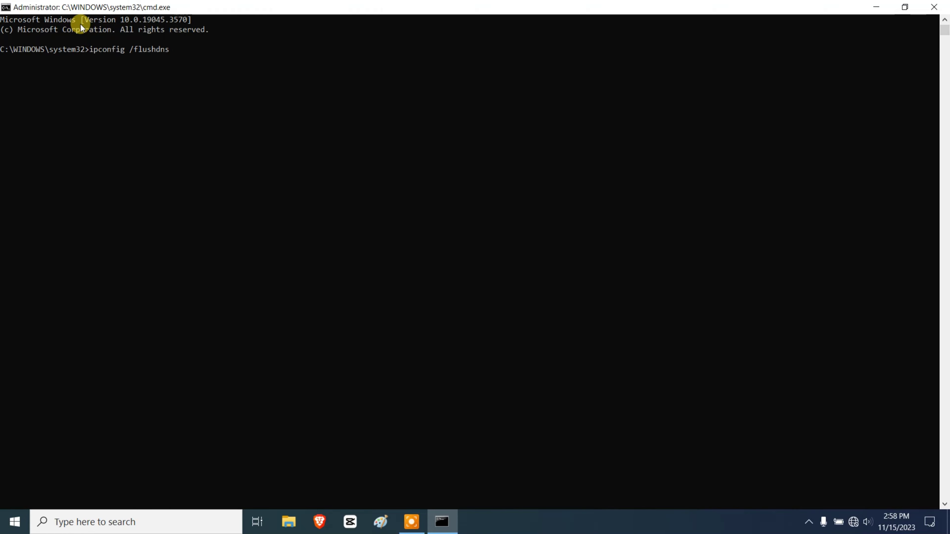
pyautogui.press('Return')
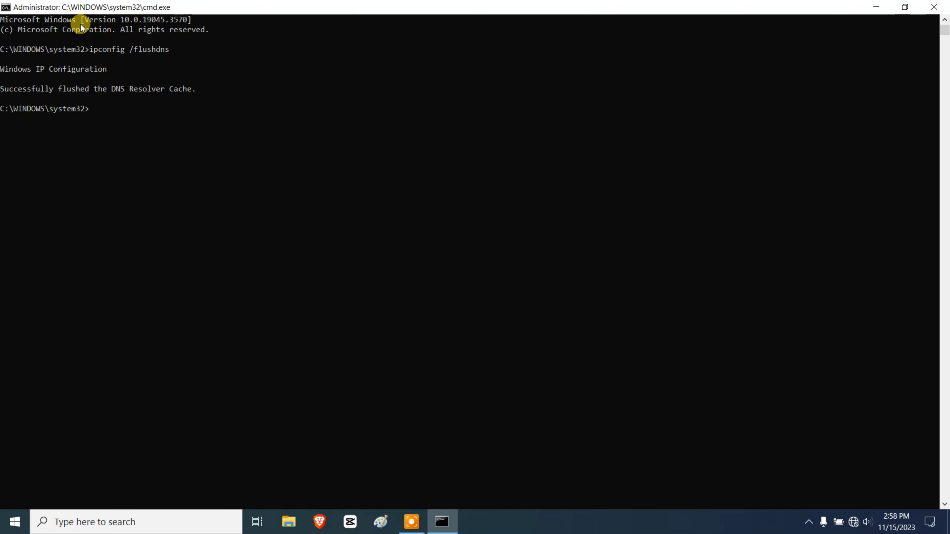
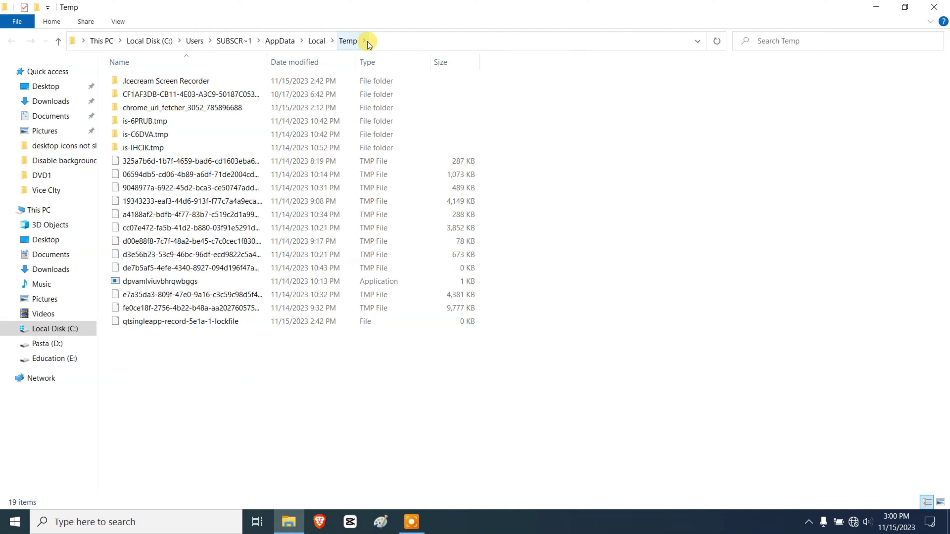
pyautogui.click(239, 282)
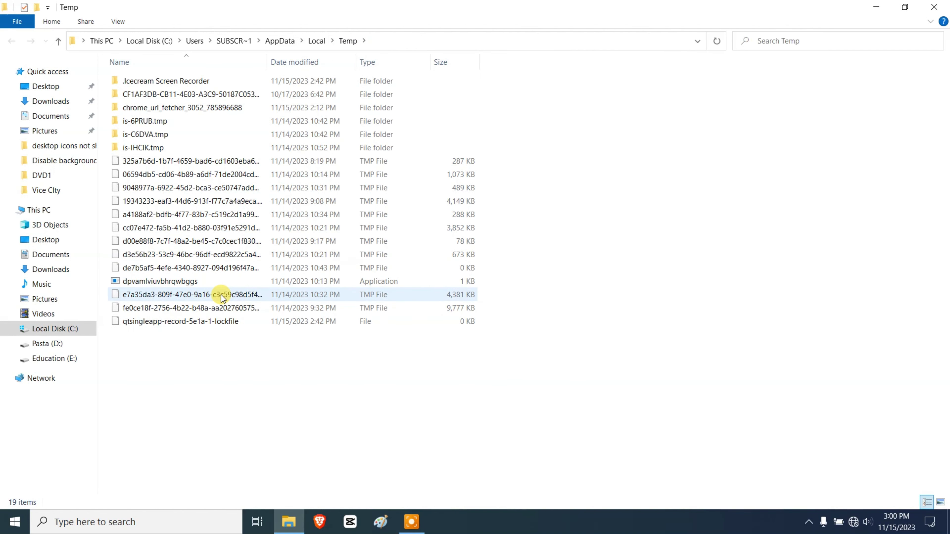
# - Try to permanently delete the qtsingleapp-record-5e1a-1-lockfile file from the user's Temp folder
pyautogui.moveTo(190, 360); pyautogui.dragTo(201, 92)
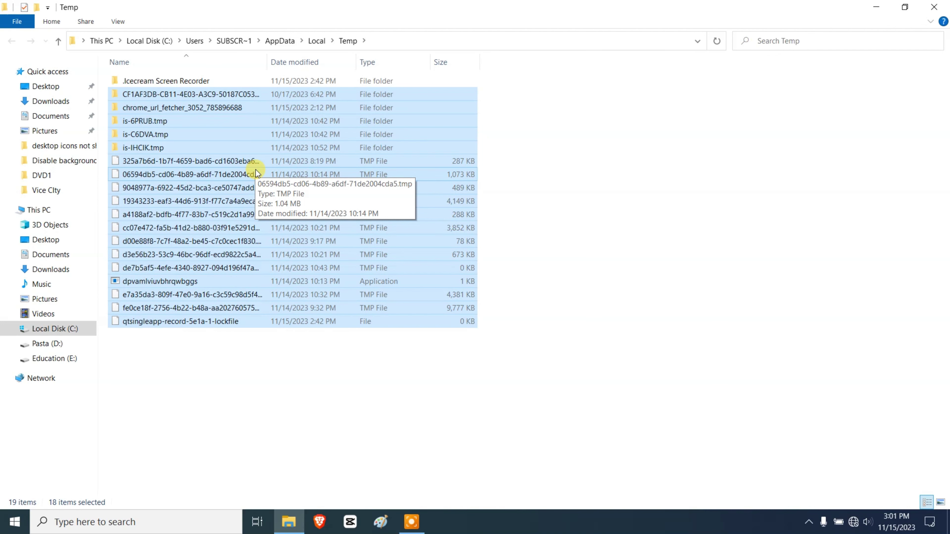
pyautogui.click(190, 382)
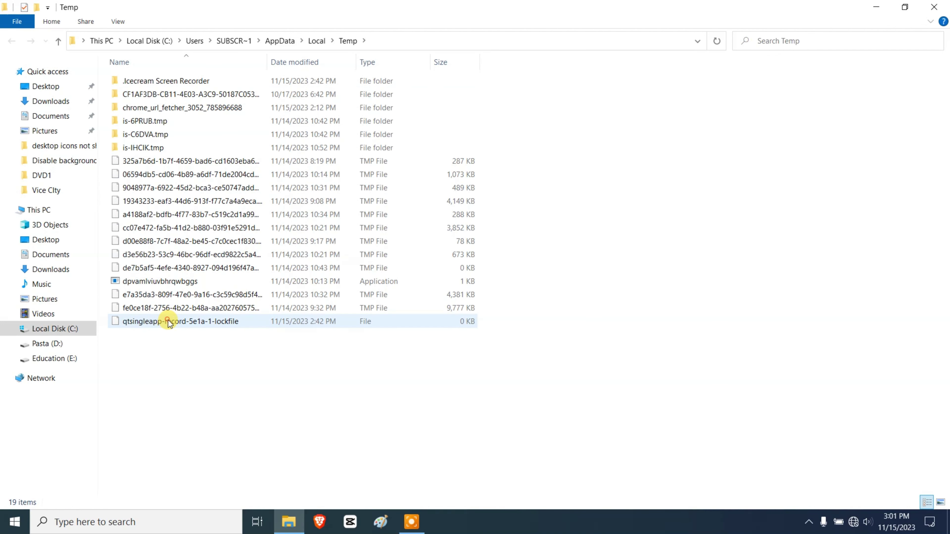
pyautogui.click(168, 323)
pyautogui.hotkey('shift', 'Delete')
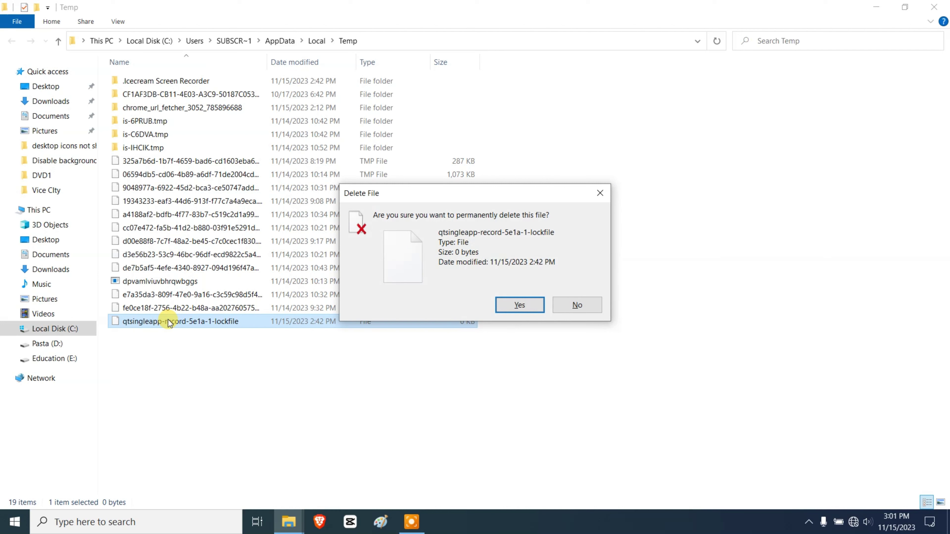
pyautogui.press('Return')
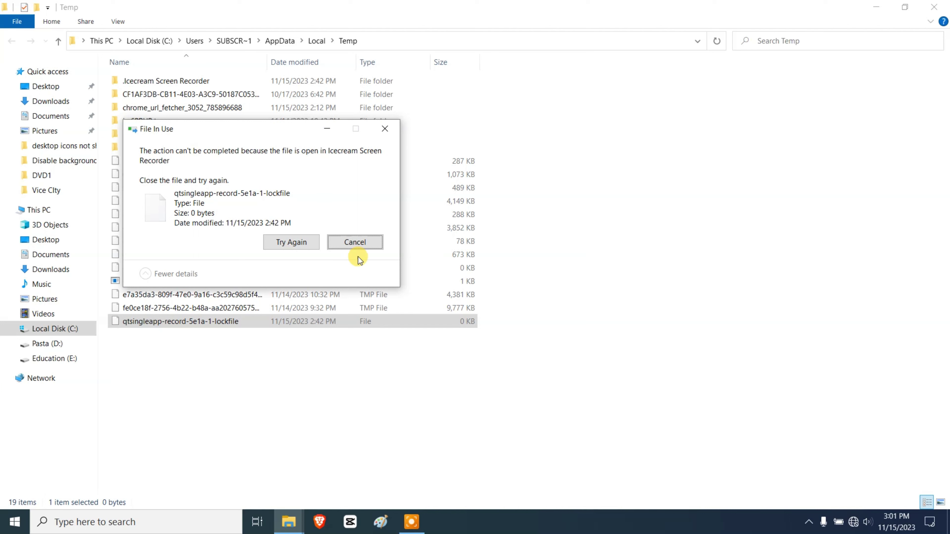
pyautogui.click(355, 242)
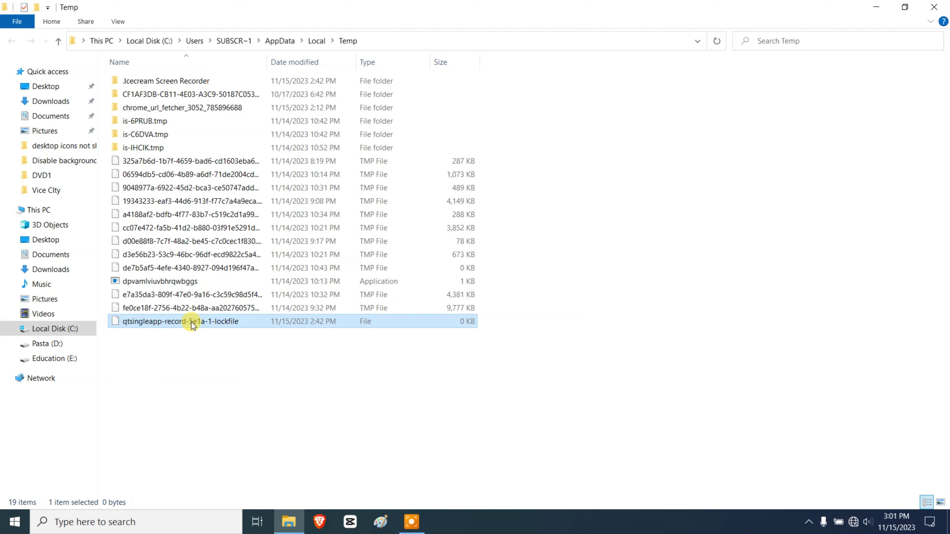
# - Permanently delete all items in the user's Temp folder, skipping files in use and system files for all current items
pyautogui.moveTo(166, 343); pyautogui.dragTo(189, 79)
pyautogui.hotkey('shift', 'Delete')
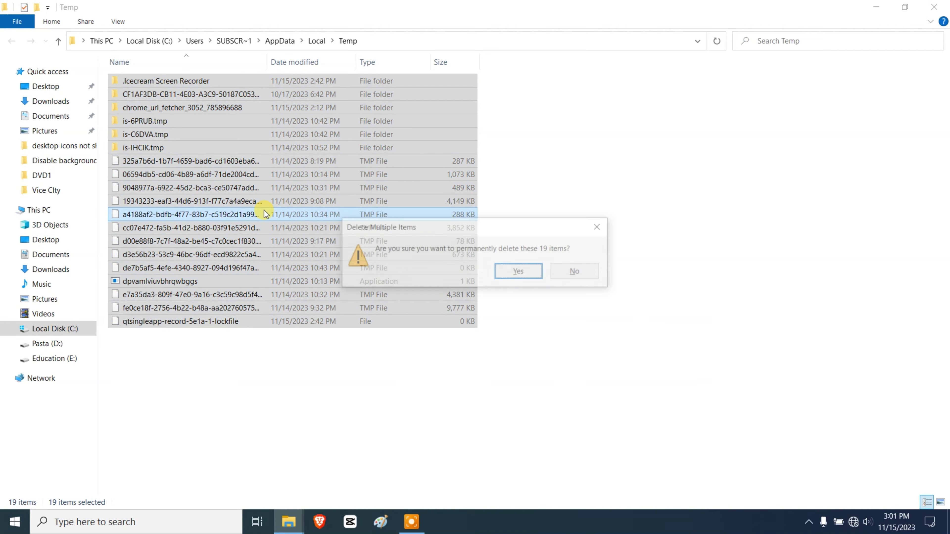
pyautogui.press('Return')
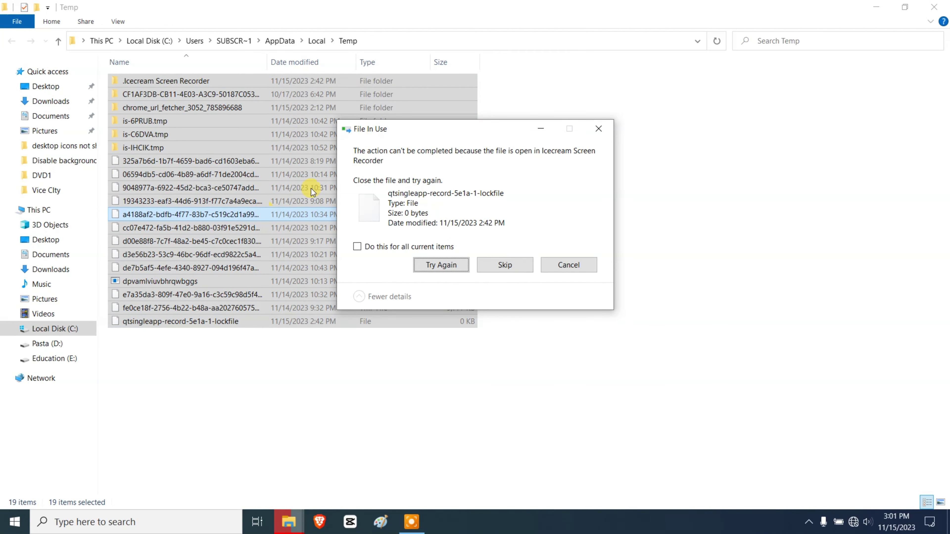
pyautogui.click(430, 248)
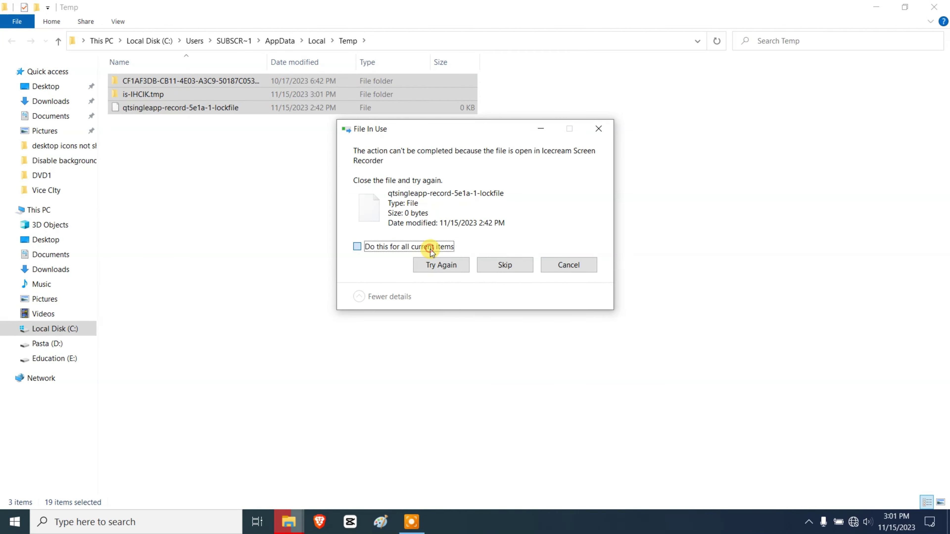
pyautogui.click(507, 266)
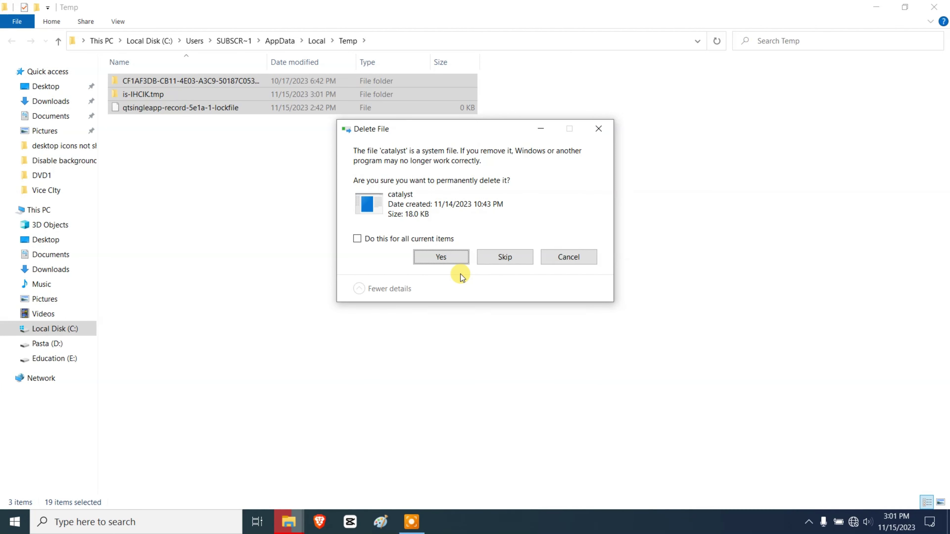
pyautogui.click(434, 240)
pyautogui.click(505, 257)
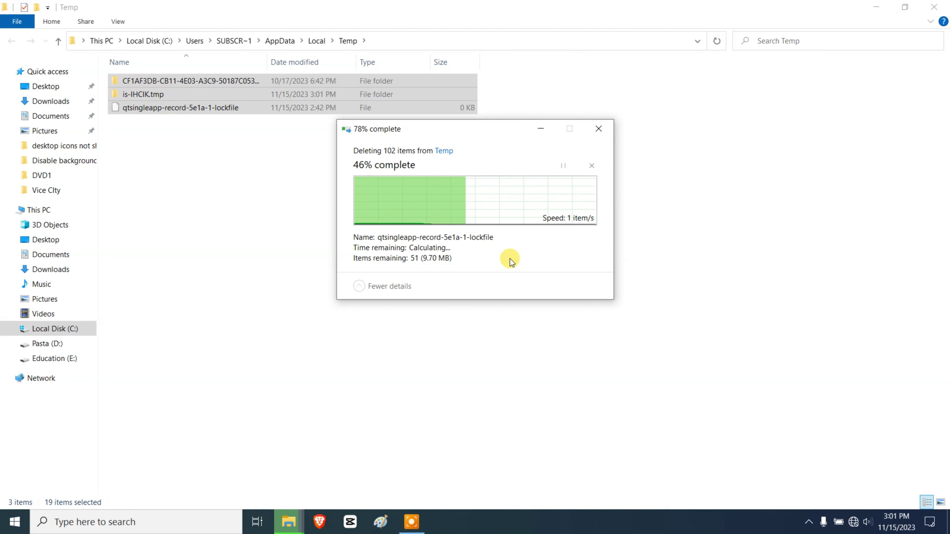
pyautogui.moveTo(144, 154); pyautogui.dragTo(156, 80)
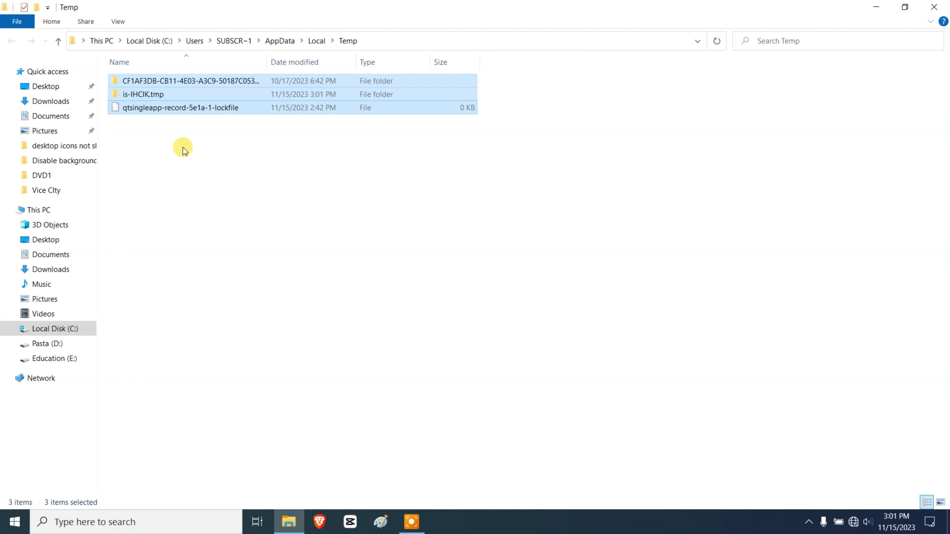
pyautogui.click(412, 521)
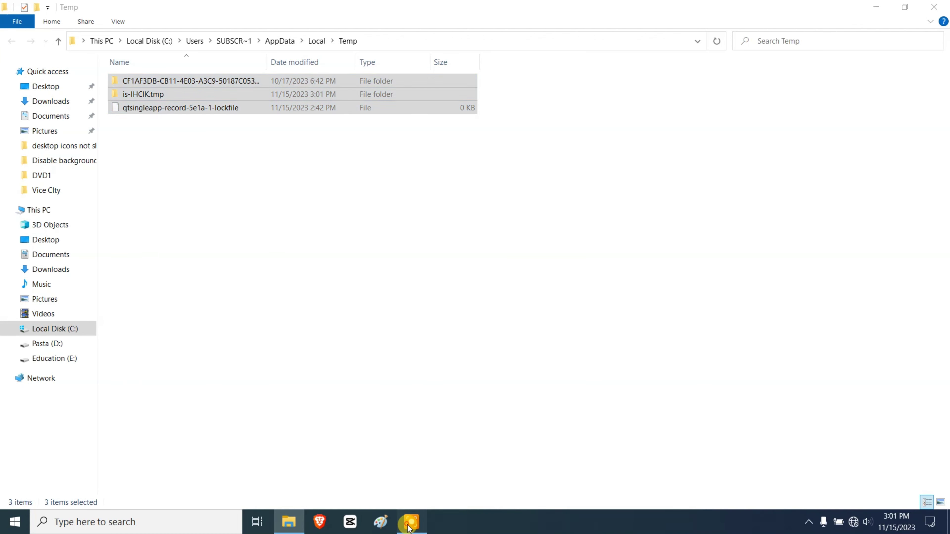
pyautogui.click(901, 92)
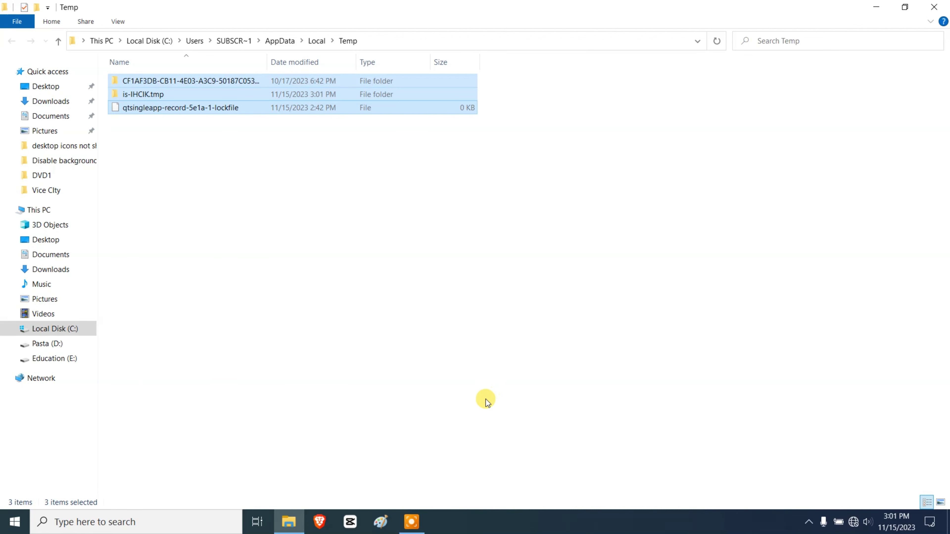
pyautogui.click(411, 521)
pyautogui.click(609, 182)
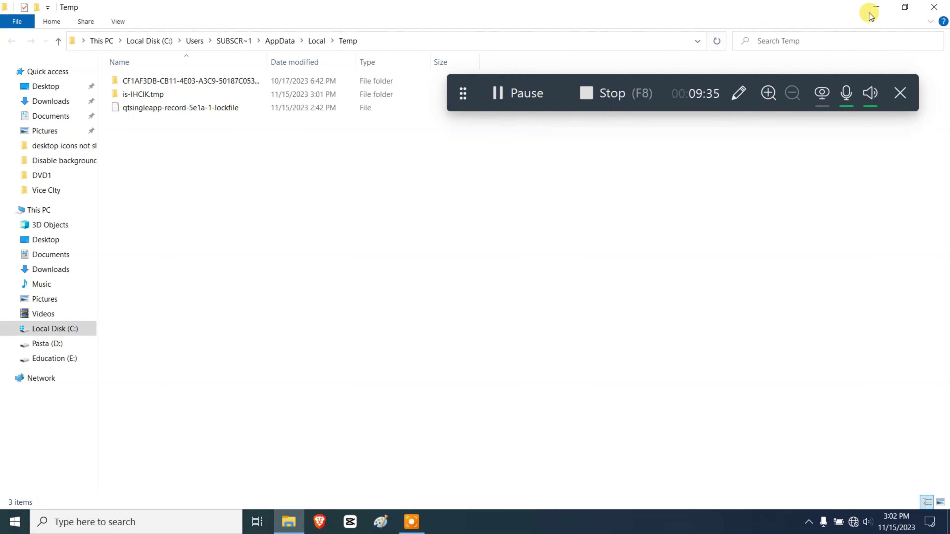
# - Close the Temp folder window and open the Windows folder on Local Disk (C:)
pyautogui.click(934, 7)
pyautogui.click(499, 93)
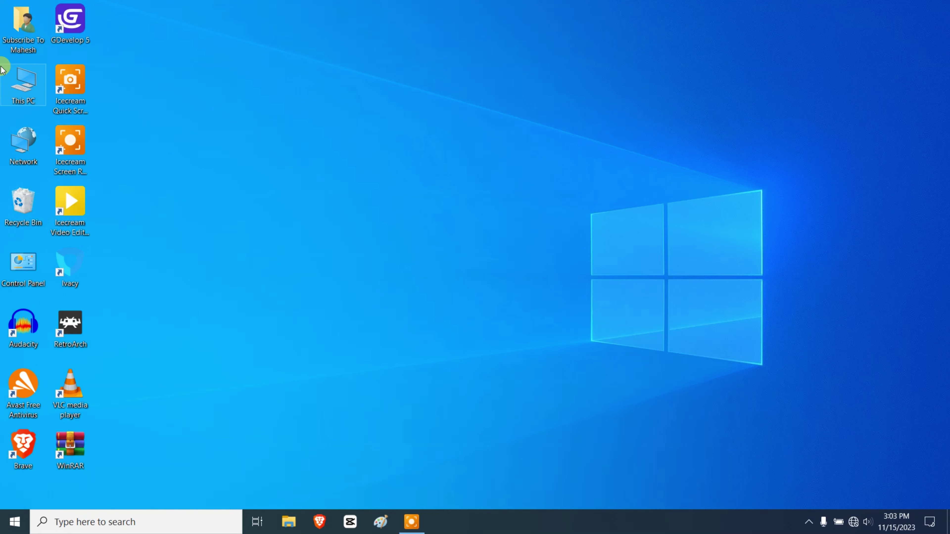
pyautogui.doubleClick(9, 83)
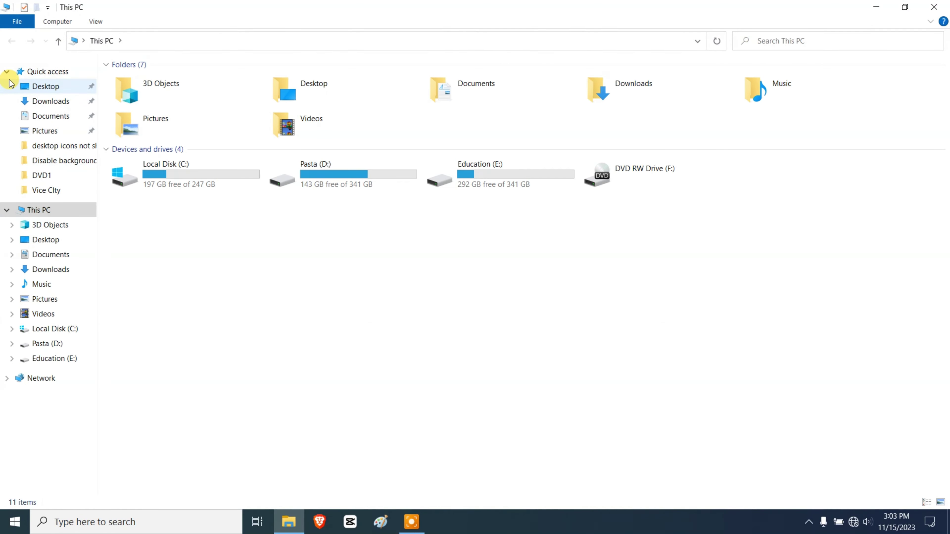
pyautogui.click(192, 184)
pyautogui.doubleClick(192, 184)
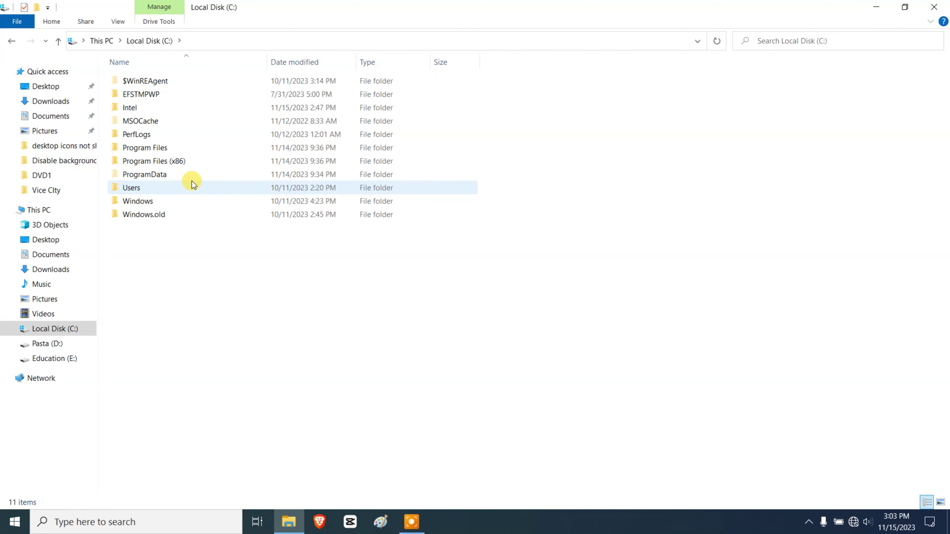
pyautogui.doubleClick(160, 201)
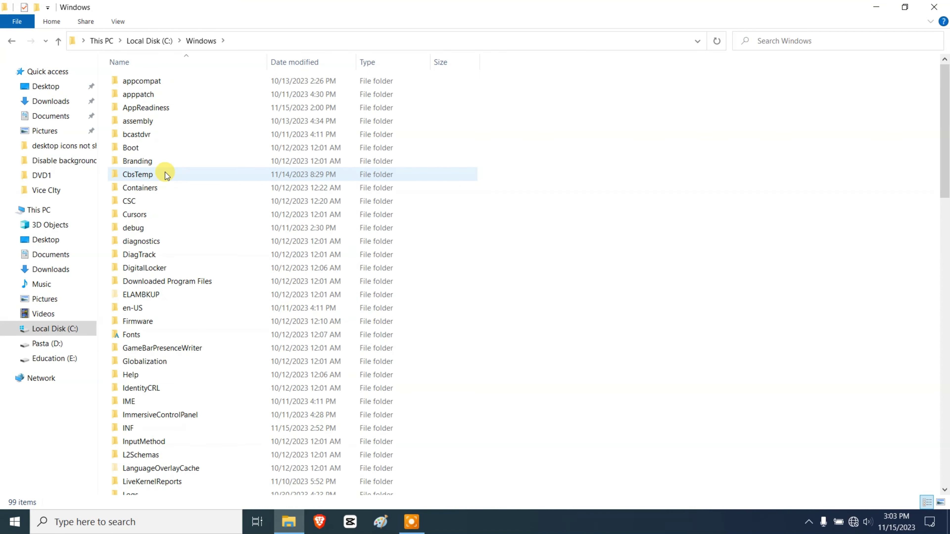
# - Open the prefetch folder inside the Windows folder, granting permanent access to it
pyautogui.scroll(-6, 168, 187)
pyautogui.scroll(-3, 196, 226)
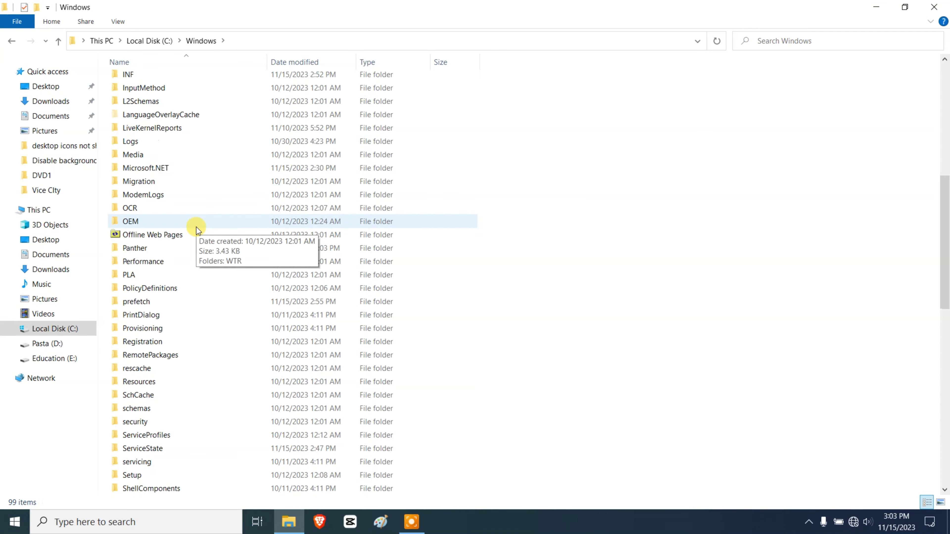
pyautogui.scroll(-3, 196, 227)
pyautogui.scroll(4, 197, 238)
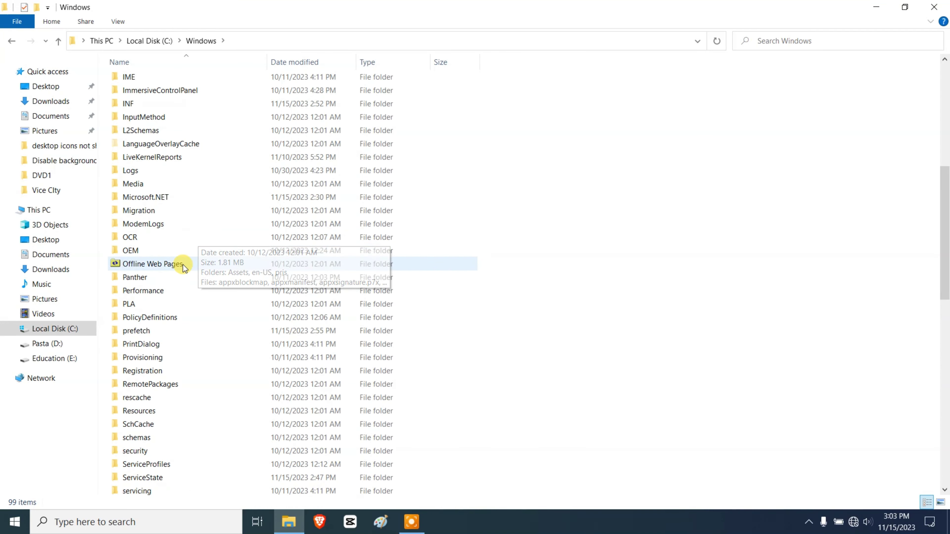
pyautogui.doubleClick(145, 332)
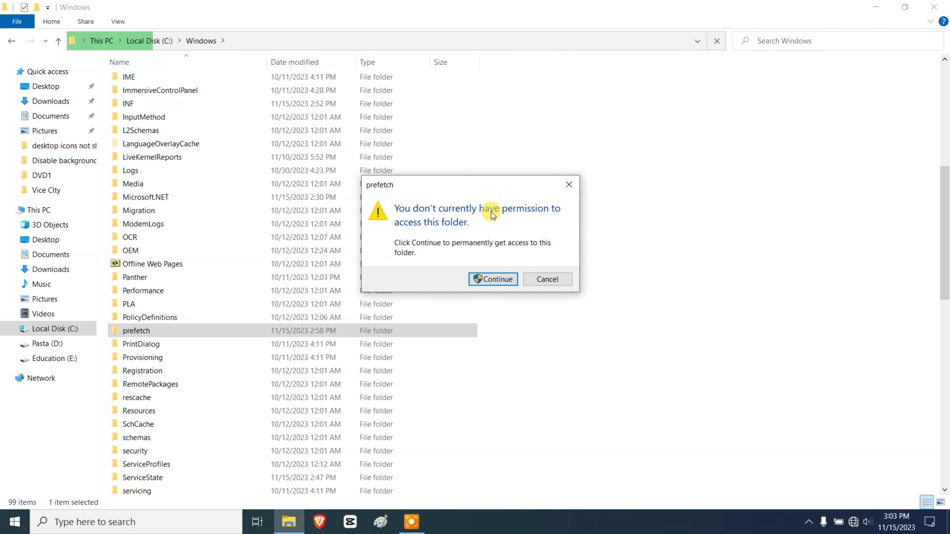
pyautogui.click(486, 280)
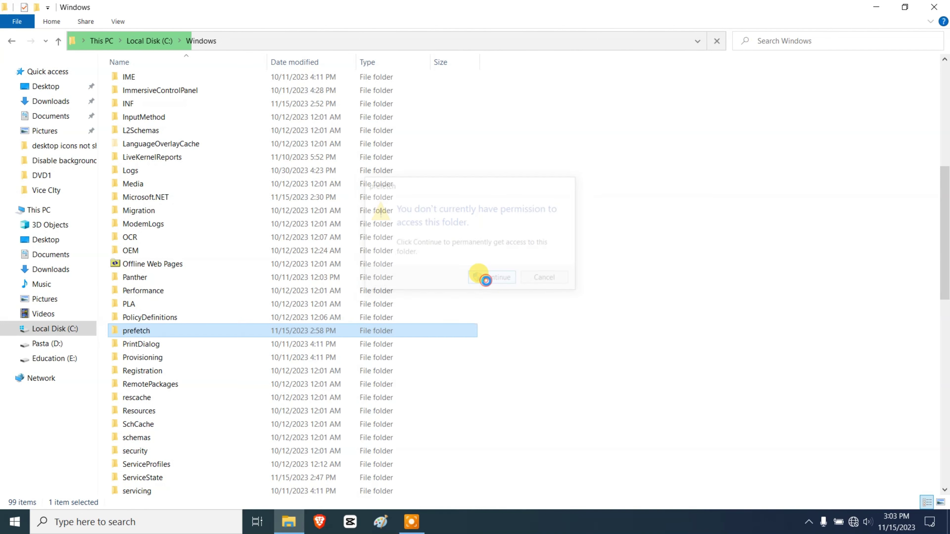
# - Select all items in the prefetch folder and permanently delete them
pyautogui.scroll(-1, 199, 143)
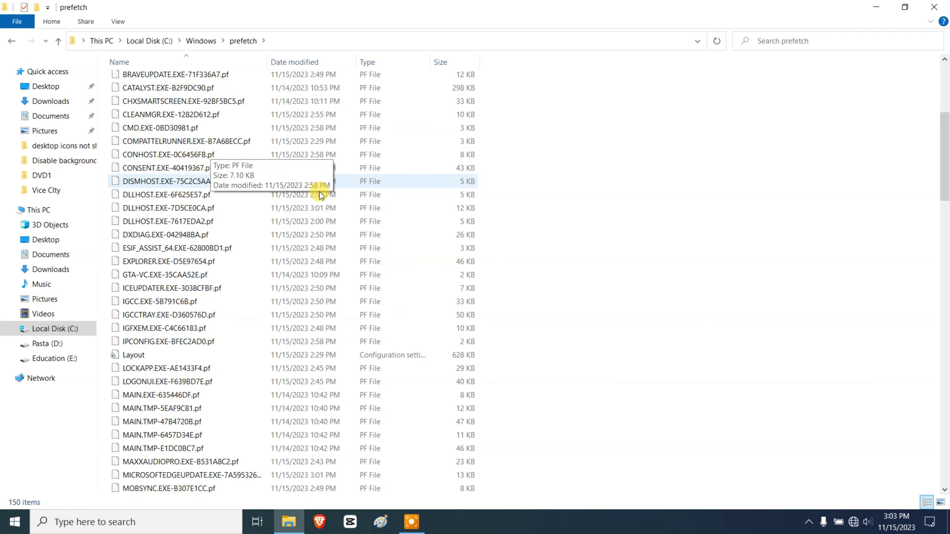
pyautogui.scroll(-7, 333, 213)
pyautogui.scroll(-4, 350, 235)
pyautogui.hotkey('ctrl', 'a')
pyautogui.scroll(7, 429, 245)
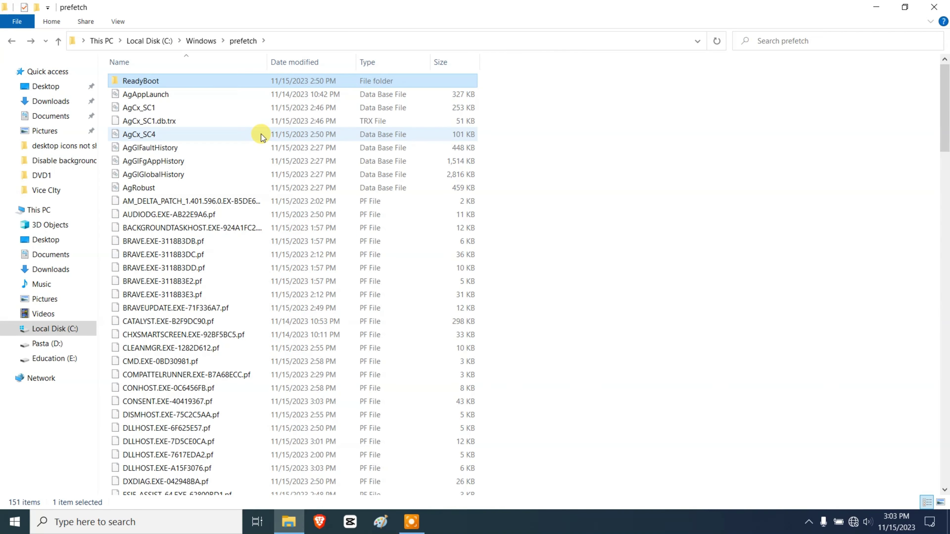
pyautogui.hotkey('ctrl', 'a')
pyautogui.hotkey('shift', 'Delete')
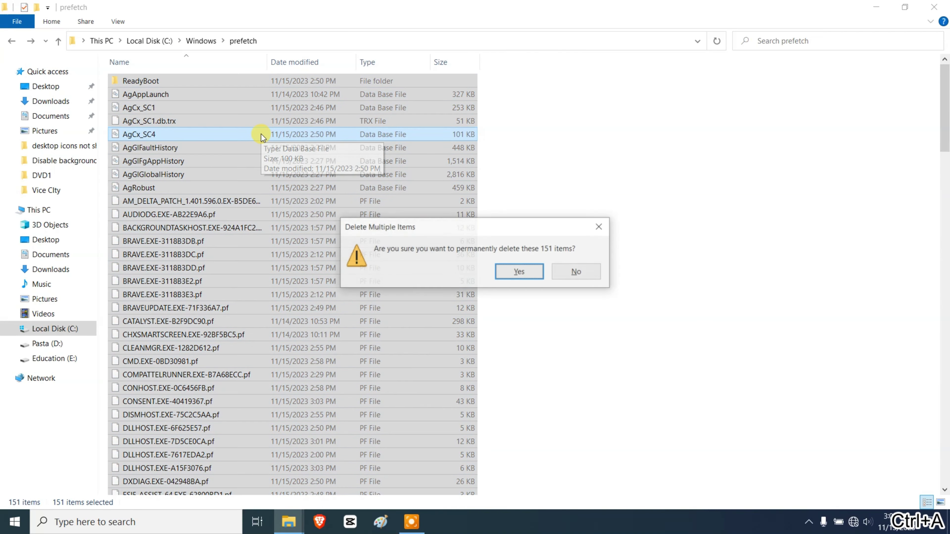
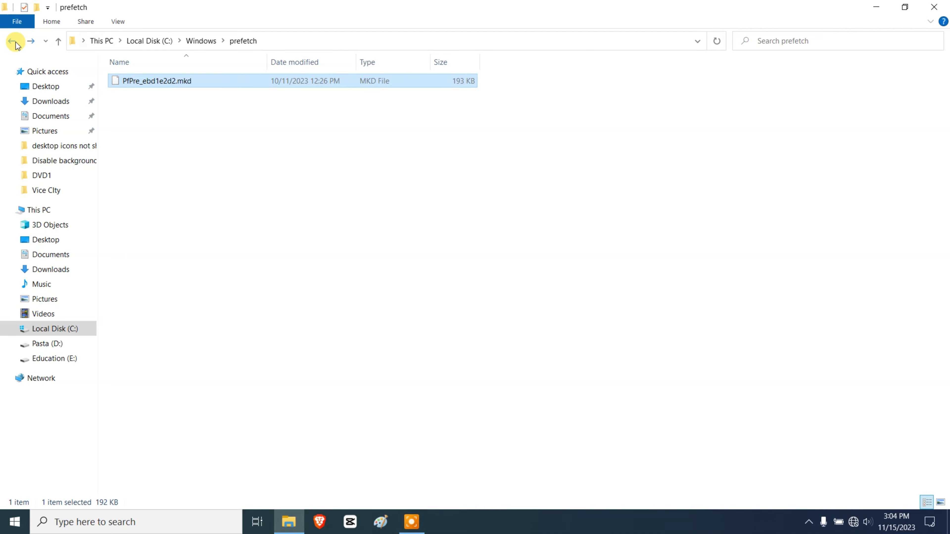
# - Return to the Windows folder and open its Temp subfolder
pyautogui.click(13, 41)
pyautogui.scroll(-4, 239, 262)
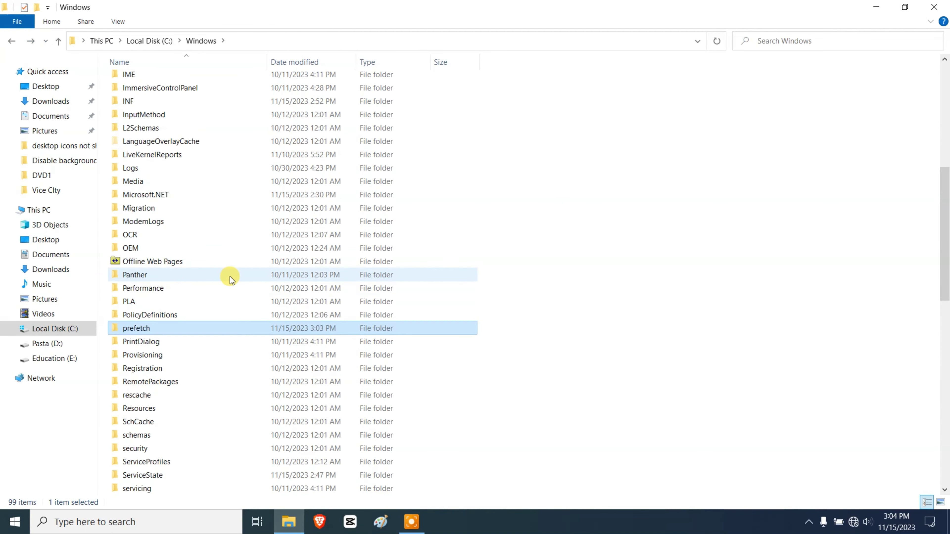
pyautogui.scroll(-5, 174, 284)
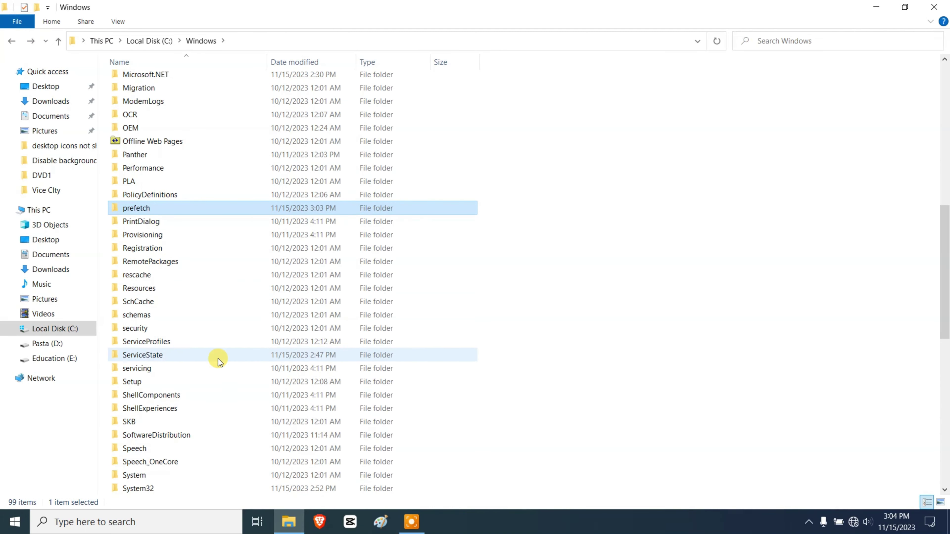
pyautogui.scroll(-2, 229, 370)
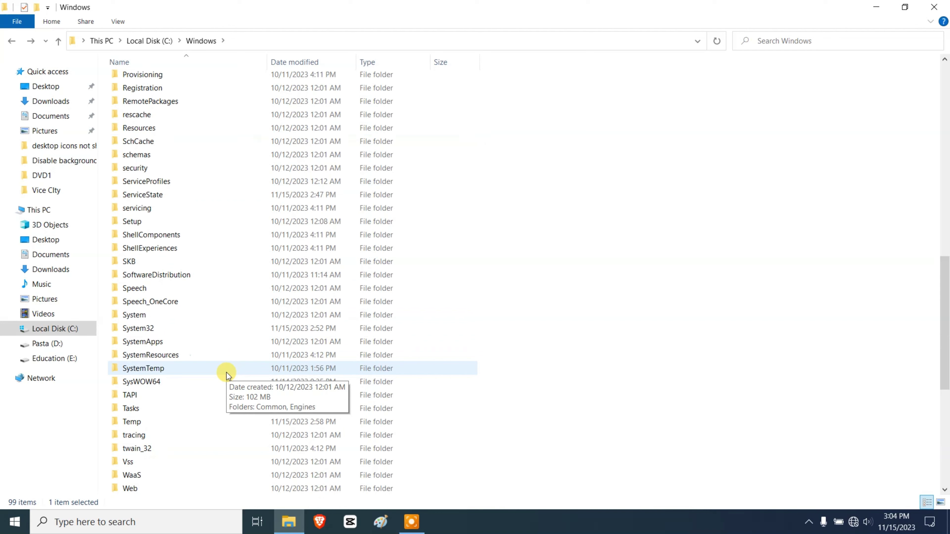
pyautogui.doubleClick(148, 421)
# - Permanently delete all items in the Windows Temp folder, skipping folders in use for all current items
pyautogui.moveTo(150, 179); pyautogui.dragTo(135, 77)
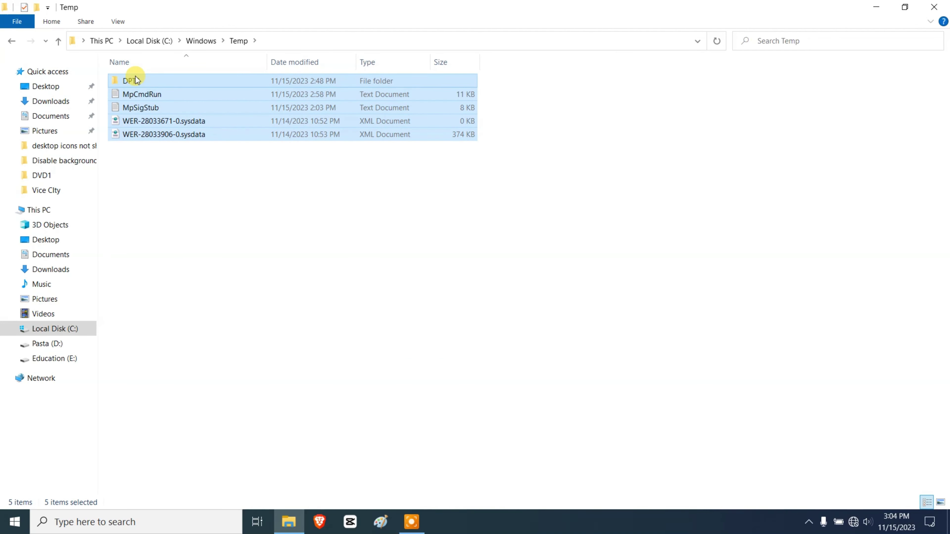
pyautogui.hotkey('shift', 'Delete')
pyautogui.press('Return')
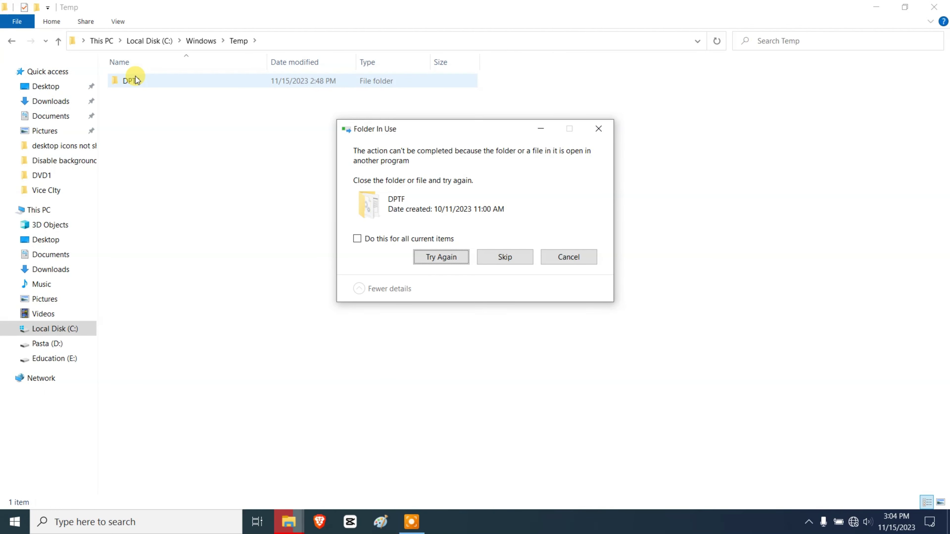
pyautogui.moveTo(434, 128); pyautogui.dragTo(393, 124)
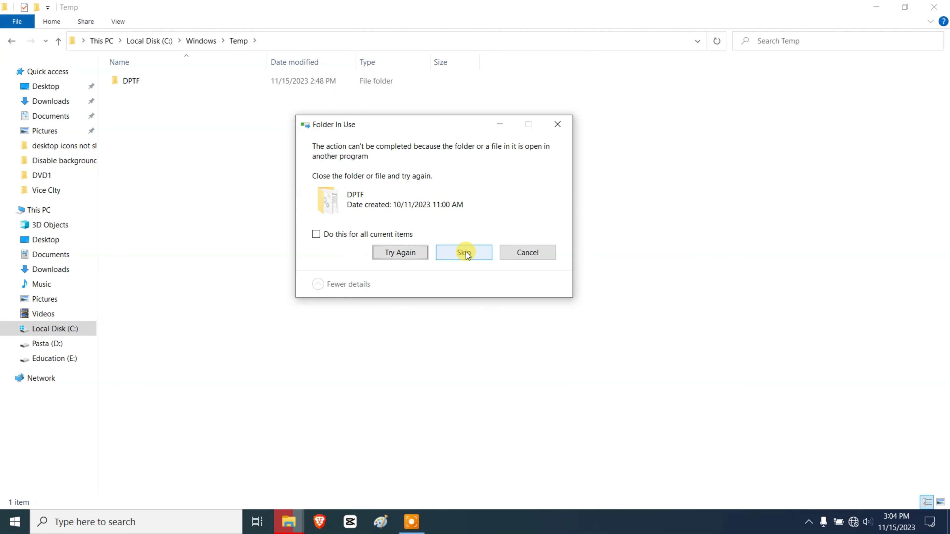
pyautogui.click(359, 234)
pyautogui.click(461, 254)
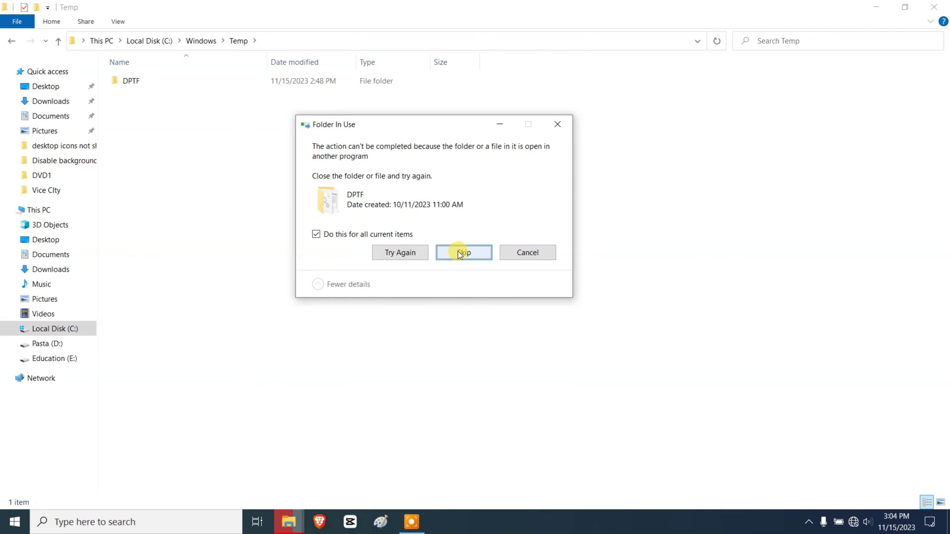